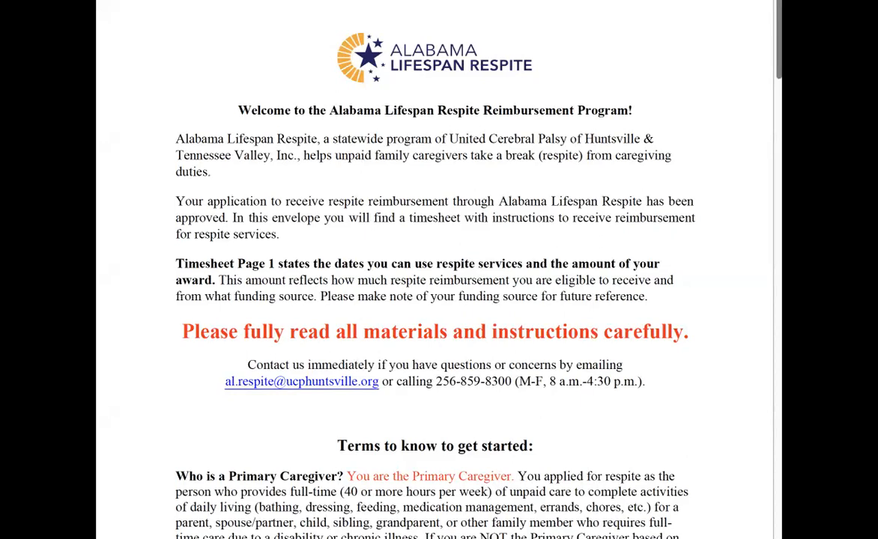
Read the welcome letter and the terms-to-know section of the respite reimbursement document.
{"action": "scroll", "coordinate": [316, 214], "scroll_direction": "down", "scroll_amount": 2}
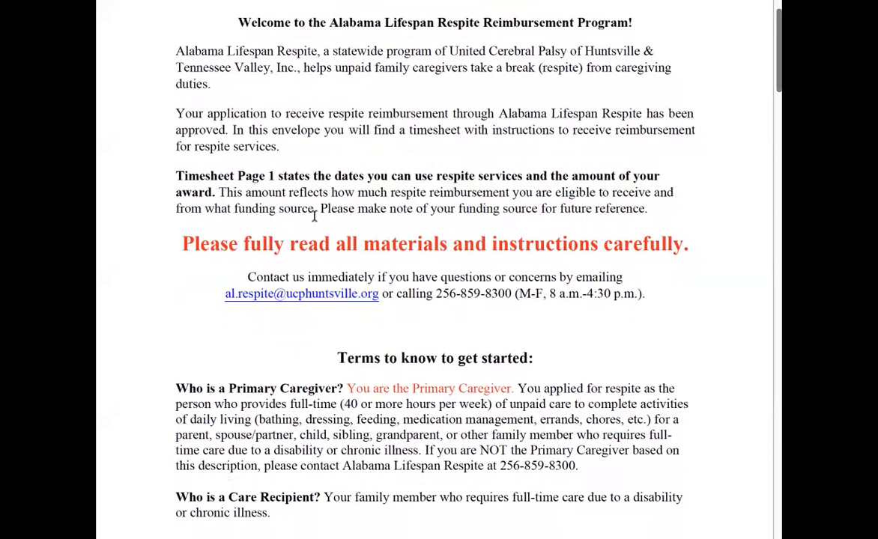
{"action": "scroll", "coordinate": [314, 216], "scroll_direction": "down", "scroll_amount": 1}
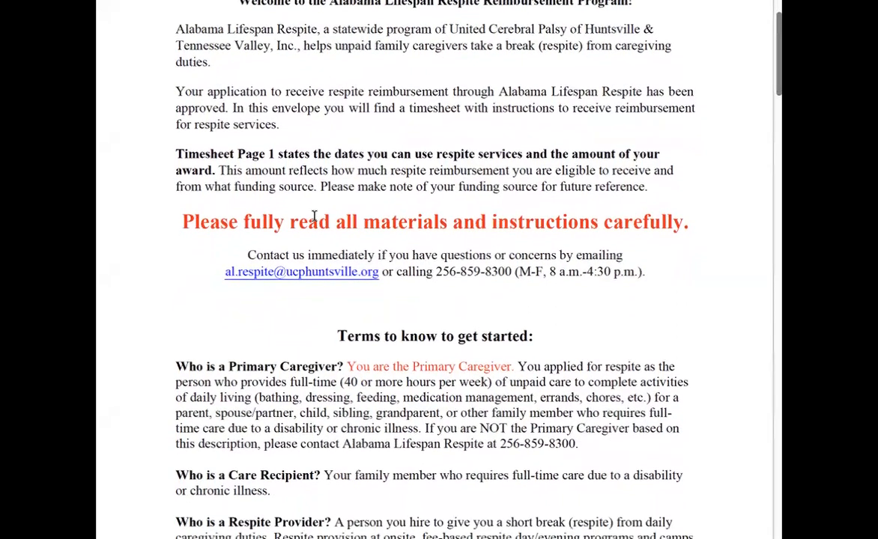
{"action": "scroll", "coordinate": [314, 217], "scroll_direction": "down", "scroll_amount": 2}
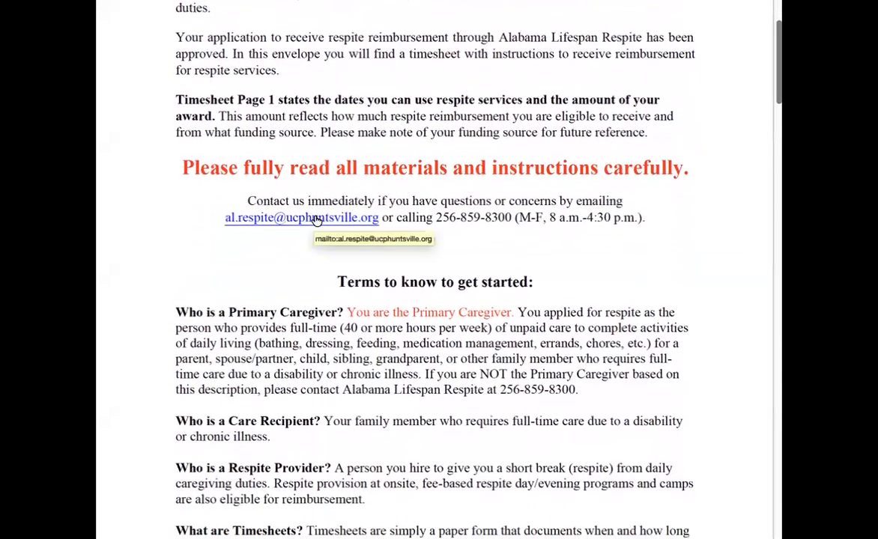
{"action": "scroll", "coordinate": [314, 219], "scroll_direction": "down", "scroll_amount": 1}
{"action": "scroll", "coordinate": [314, 221], "scroll_direction": "down", "scroll_amount": 1}
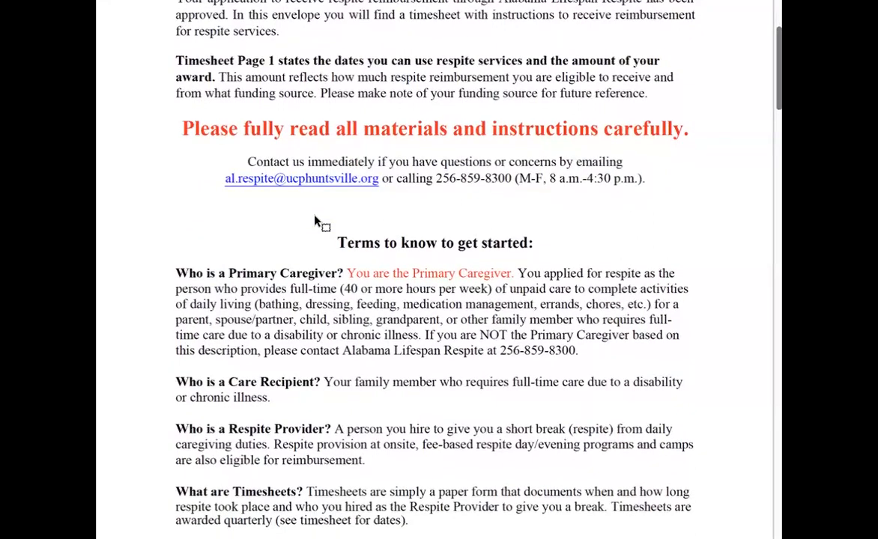
{"action": "scroll", "coordinate": [315, 221], "scroll_direction": "down", "scroll_amount": 2}
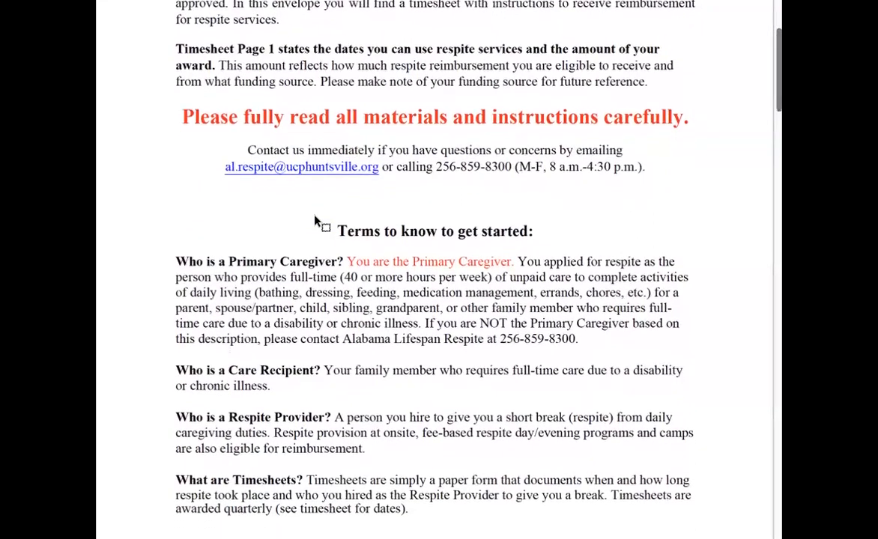
{"action": "scroll", "coordinate": [314, 219], "scroll_direction": "down", "scroll_amount": 1}
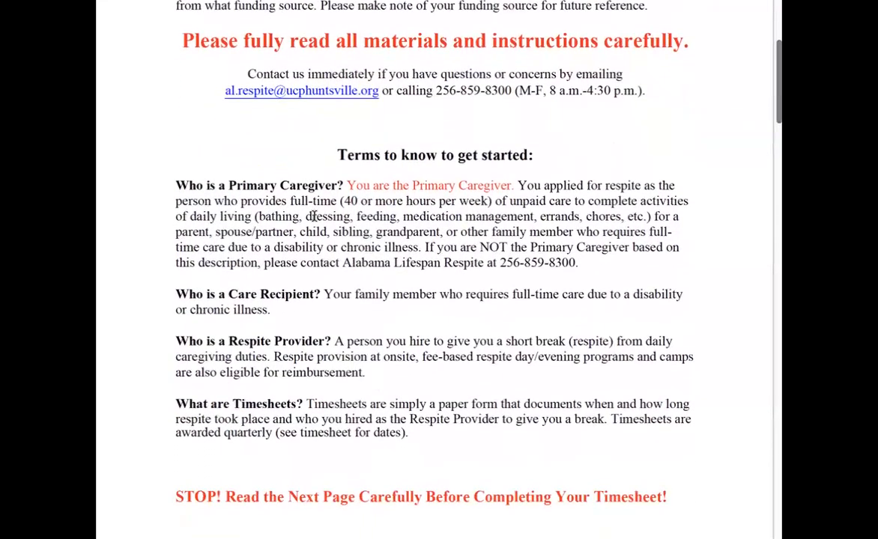
{"action": "scroll", "coordinate": [315, 216], "scroll_direction": "down", "scroll_amount": 3}
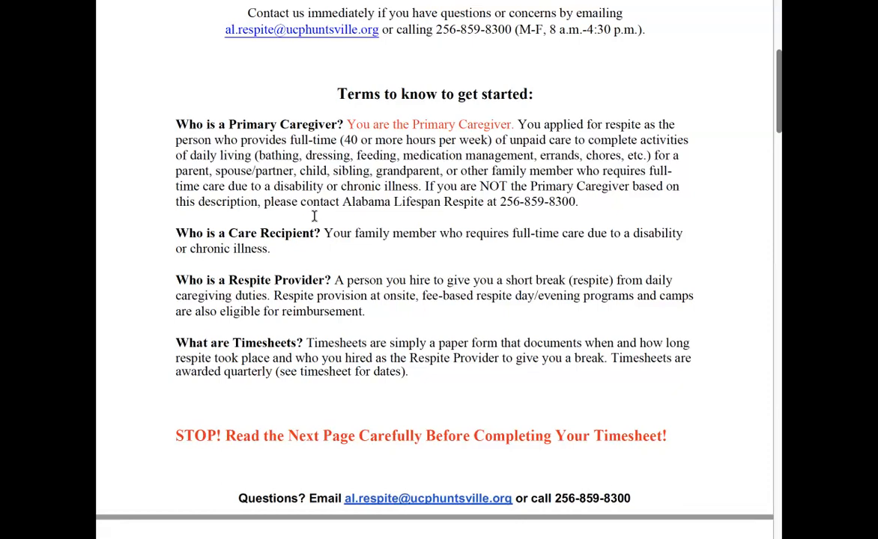
{"action": "scroll", "coordinate": [314, 215], "scroll_direction": "down", "scroll_amount": 1}
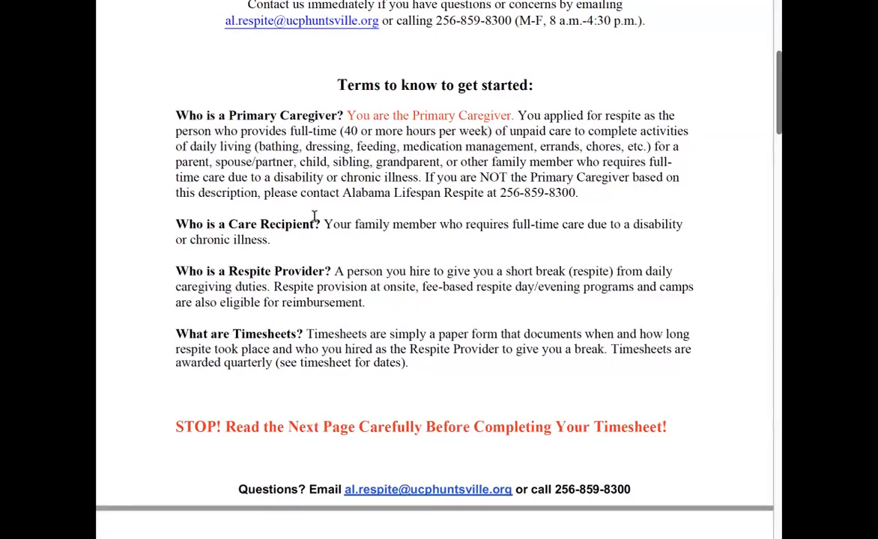
{"action": "scroll", "coordinate": [314, 215], "scroll_direction": "down", "scroll_amount": 1}
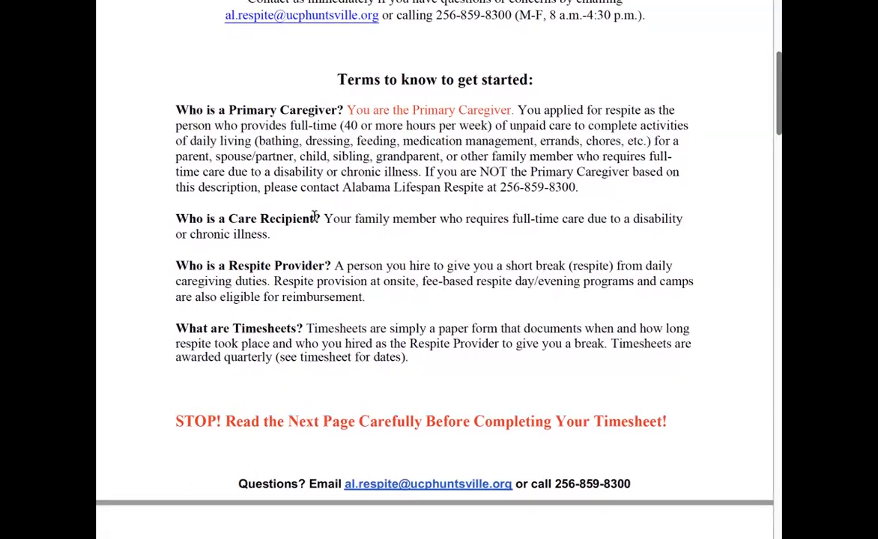
{"action": "scroll", "coordinate": [314, 216], "scroll_direction": "down", "scroll_amount": 1}
{"action": "scroll", "coordinate": [314, 216], "scroll_direction": "down", "scroll_amount": 1}
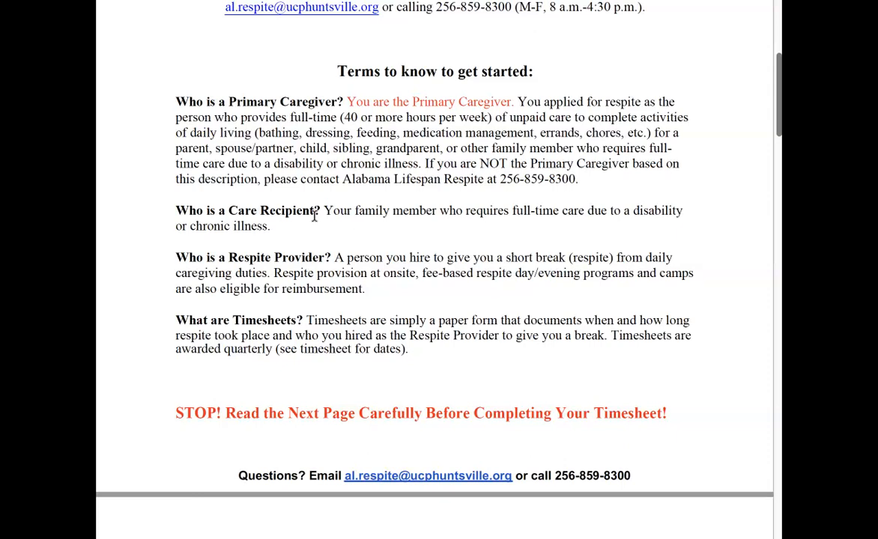
{"action": "scroll", "coordinate": [314, 215], "scroll_direction": "down", "scroll_amount": 5}
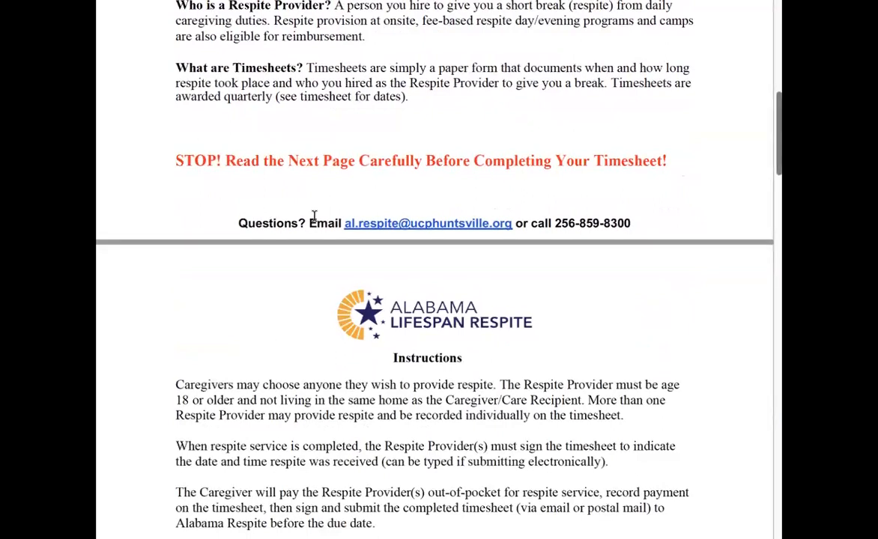
Read the Instructions page and the checklist items that must be marked.
{"action": "scroll", "coordinate": [314, 216], "scroll_direction": "down", "scroll_amount": 3}
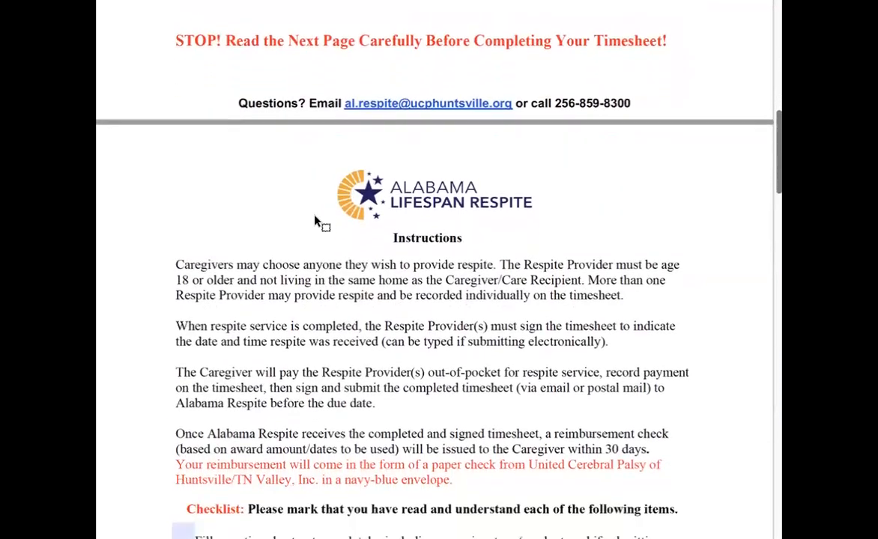
{"action": "scroll", "coordinate": [313, 216], "scroll_direction": "down", "scroll_amount": 2}
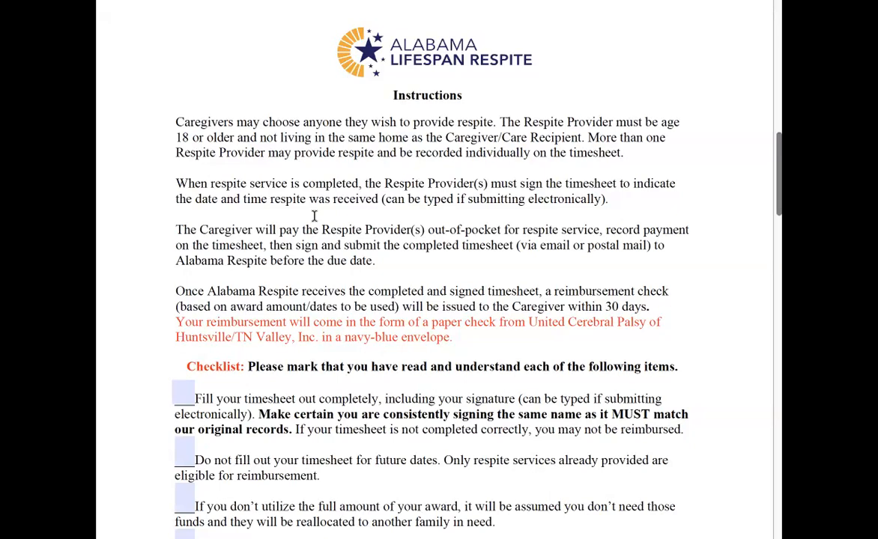
{"action": "scroll", "coordinate": [314, 216], "scroll_direction": "down", "scroll_amount": 1}
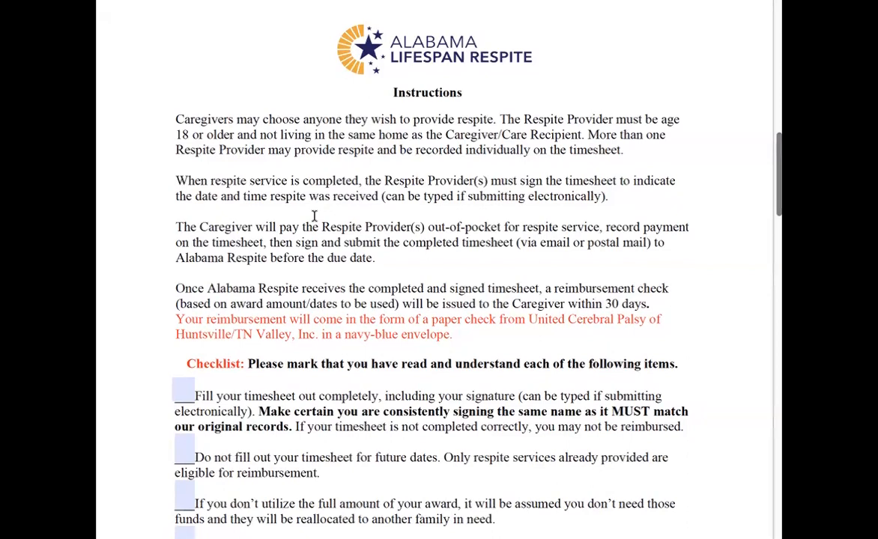
{"action": "scroll", "coordinate": [314, 217], "scroll_direction": "down", "scroll_amount": 1}
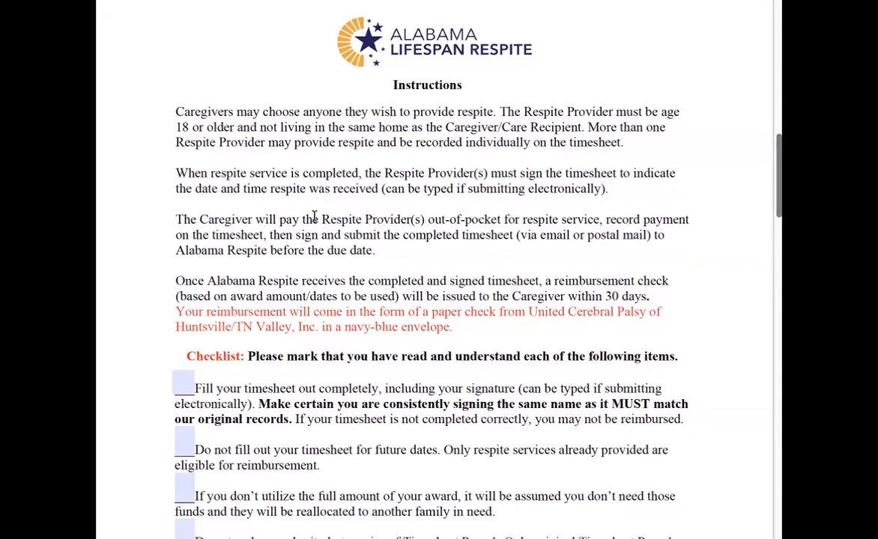
{"action": "scroll", "coordinate": [314, 217], "scroll_direction": "down", "scroll_amount": 1}
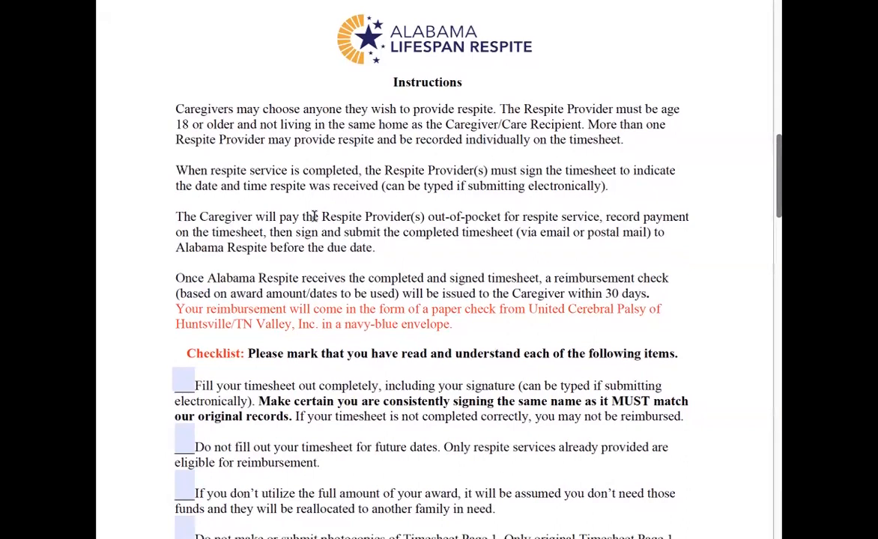
{"action": "scroll", "coordinate": [315, 217], "scroll_direction": "down", "scroll_amount": 1}
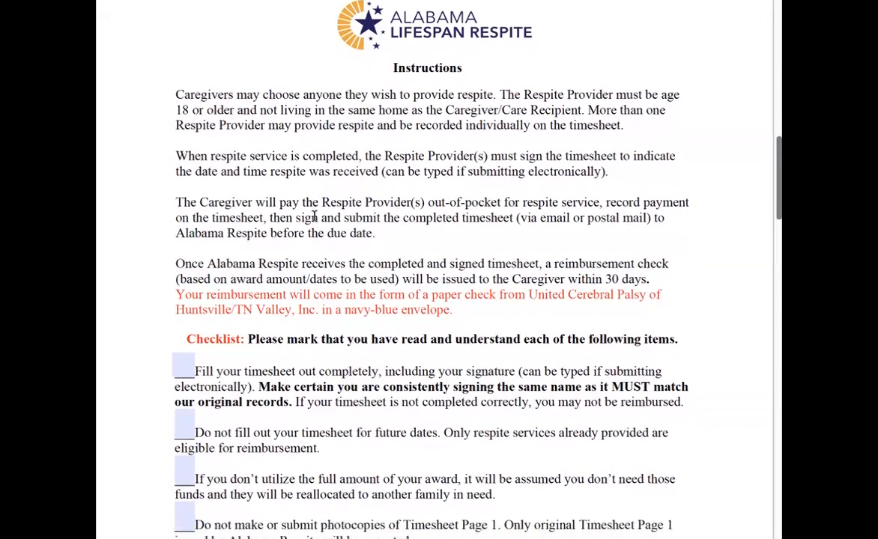
{"action": "scroll", "coordinate": [315, 216], "scroll_direction": "down", "scroll_amount": 2}
{"action": "scroll", "coordinate": [314, 216], "scroll_direction": "down", "scroll_amount": 4}
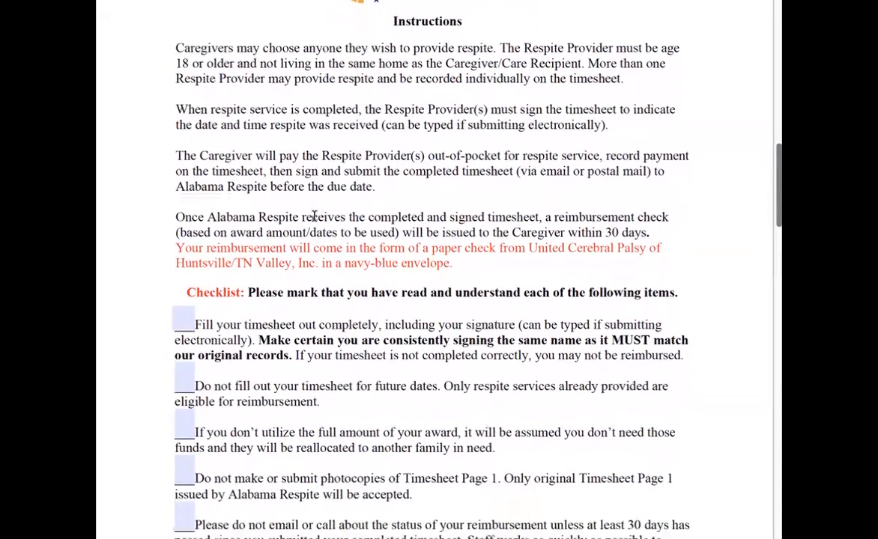
{"action": "scroll", "coordinate": [314, 216], "scroll_direction": "down", "scroll_amount": 1}
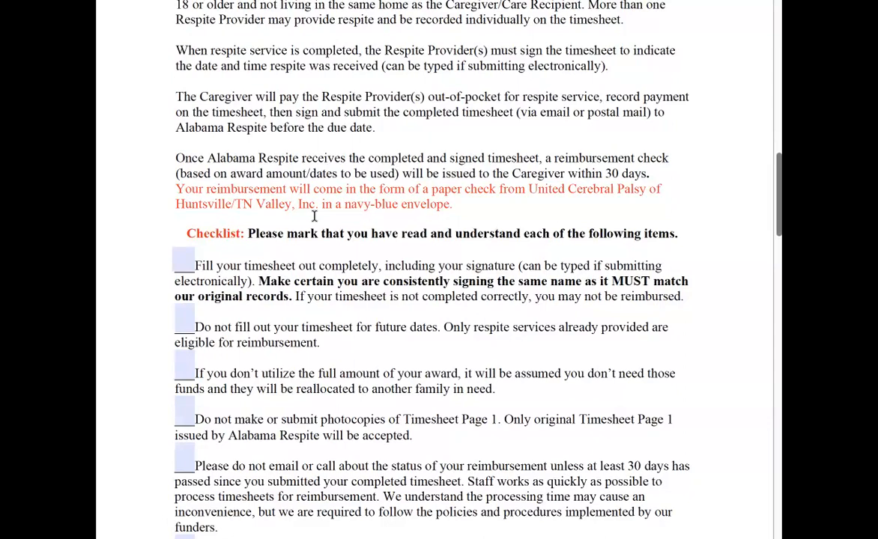
{"action": "scroll", "coordinate": [315, 216], "scroll_direction": "down", "scroll_amount": 1}
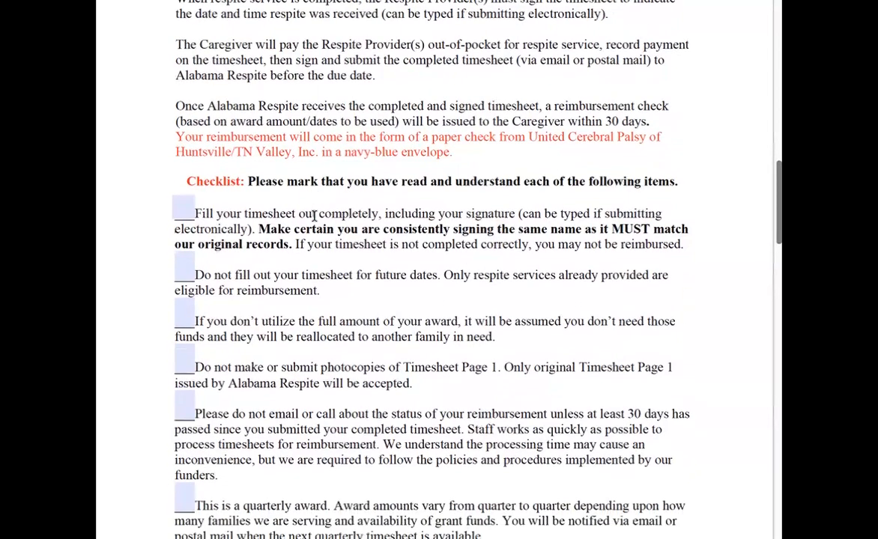
{"action": "scroll", "coordinate": [315, 215], "scroll_direction": "down", "scroll_amount": 1}
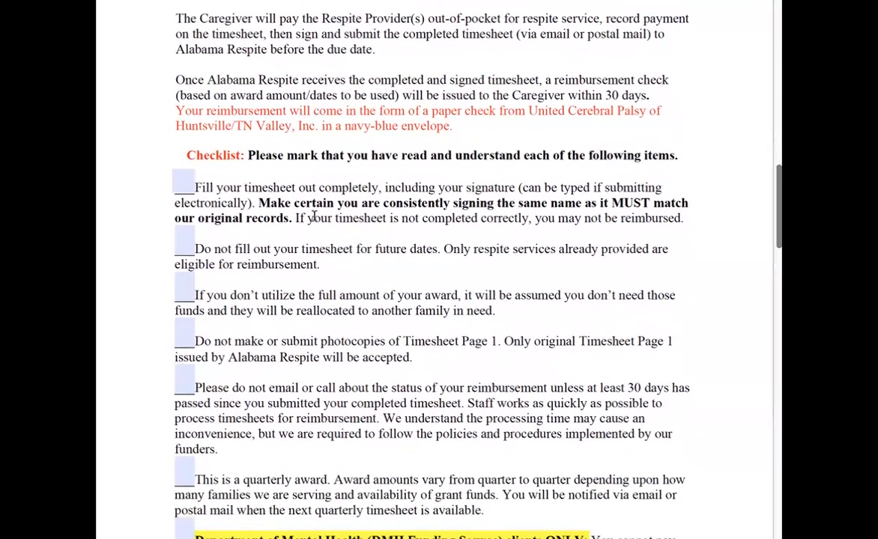
{"action": "scroll", "coordinate": [313, 216], "scroll_direction": "down", "scroll_amount": 1}
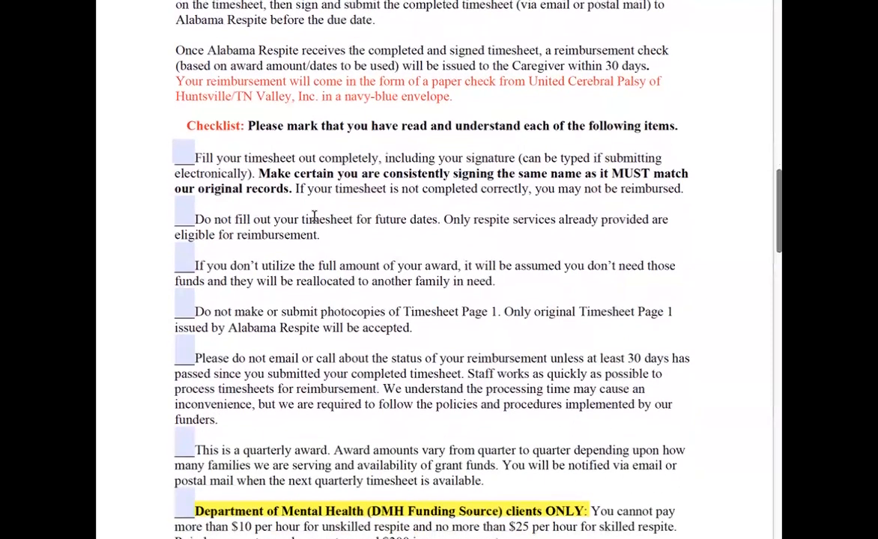
{"action": "scroll", "coordinate": [315, 216], "scroll_direction": "down", "scroll_amount": 1}
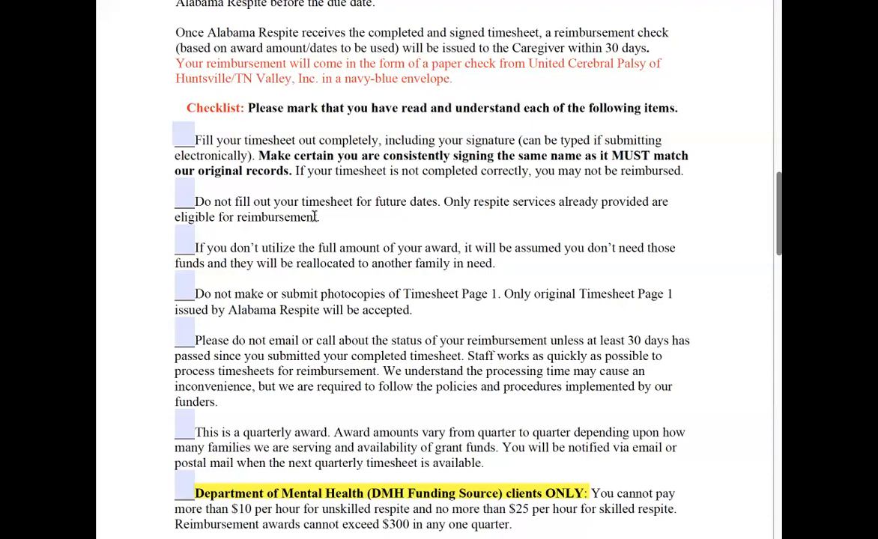
Mark the first three checklist items with an X.
{"action": "left_click", "coordinate": [183, 135]}
{"action": "type", "text": "X"}
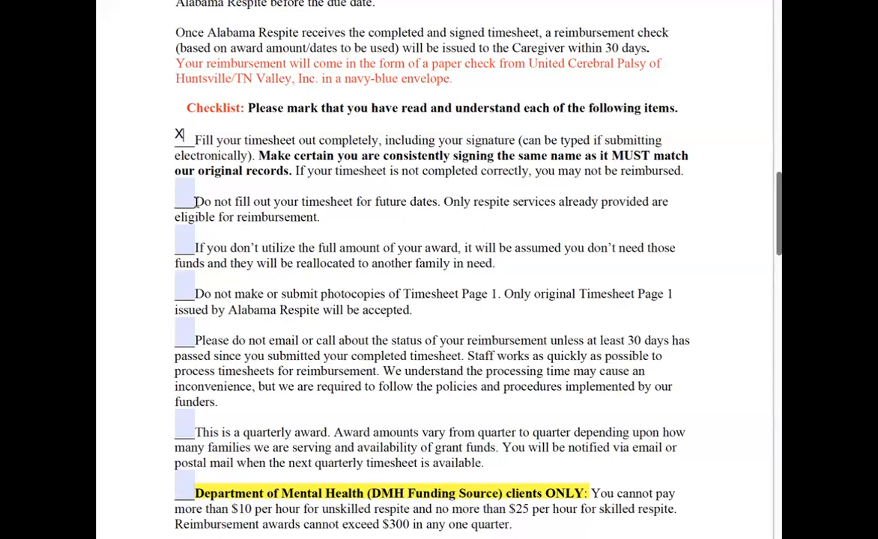
{"action": "left_click", "coordinate": [185, 194]}
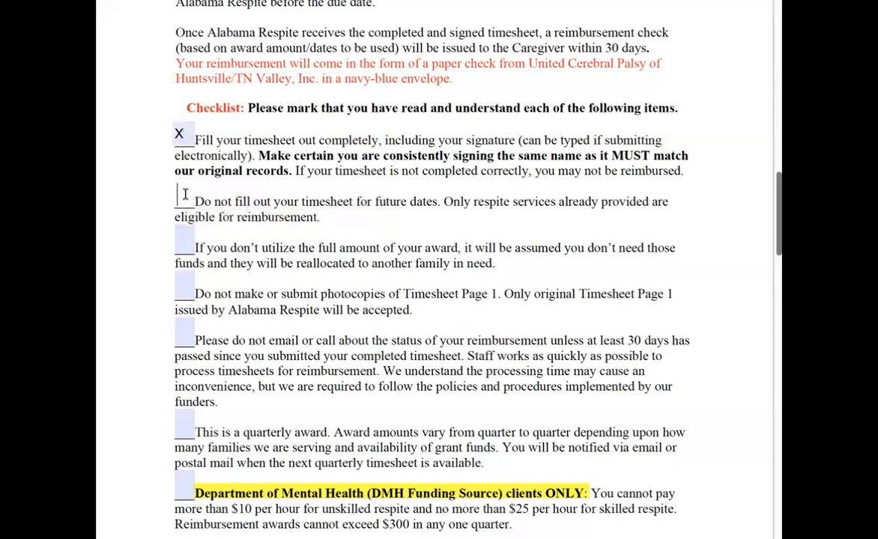
{"action": "type", "text": "X"}
{"action": "left_click", "coordinate": [188, 241]}
{"action": "type", "text": "X"}
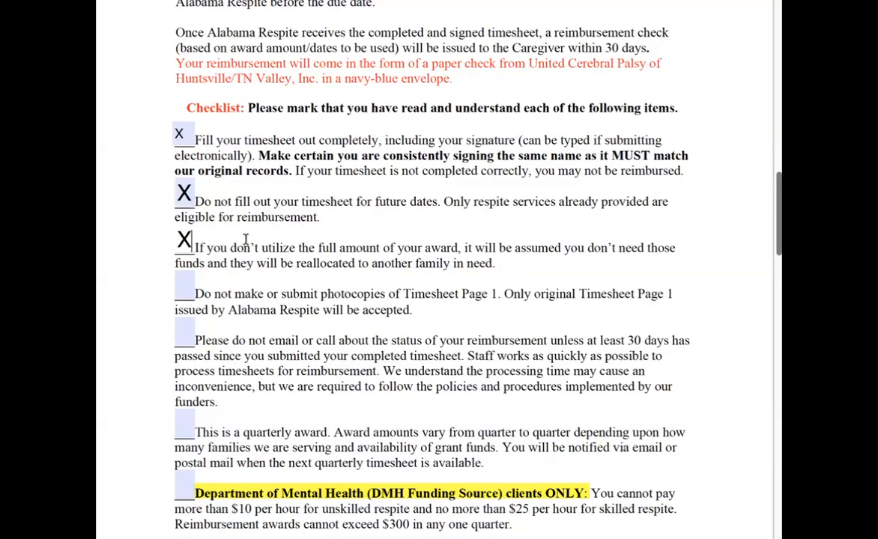
Mark the fourth, fifth and sixth checklist items, about photocopies, status inquiries and the quarterly award, with an X.
{"action": "scroll", "coordinate": [244, 238], "scroll_direction": "down", "scroll_amount": 1}
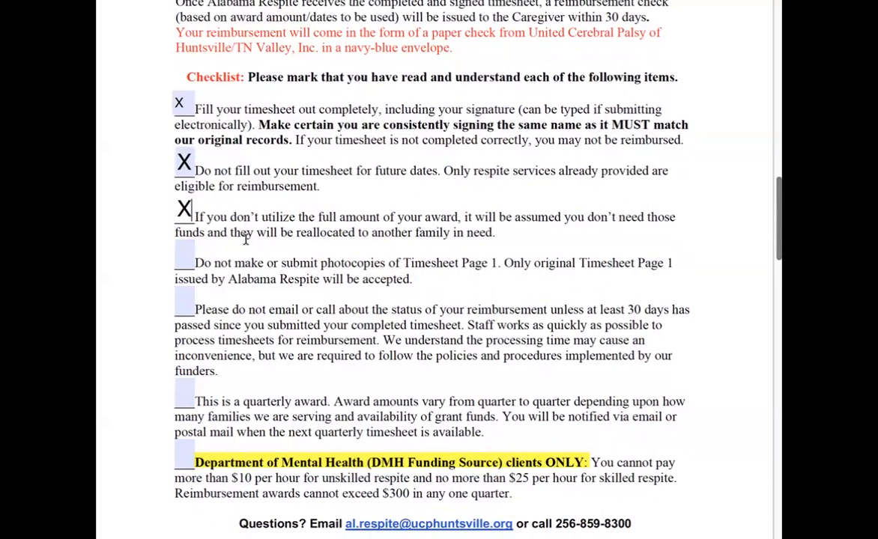
{"action": "scroll", "coordinate": [245, 238], "scroll_direction": "up", "scroll_amount": 1}
{"action": "left_click", "coordinate": [182, 274]}
{"action": "type", "text": "X"}
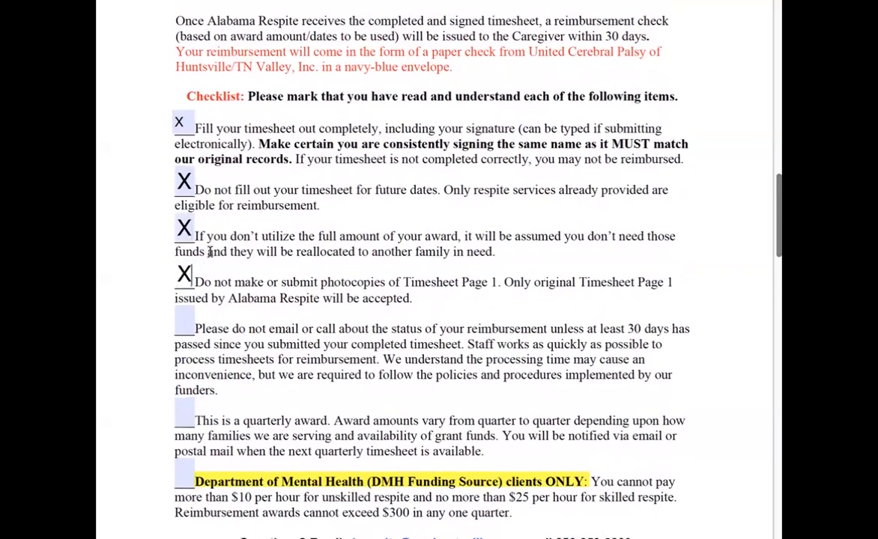
{"action": "scroll", "coordinate": [210, 252], "scroll_direction": "down", "scroll_amount": 3}
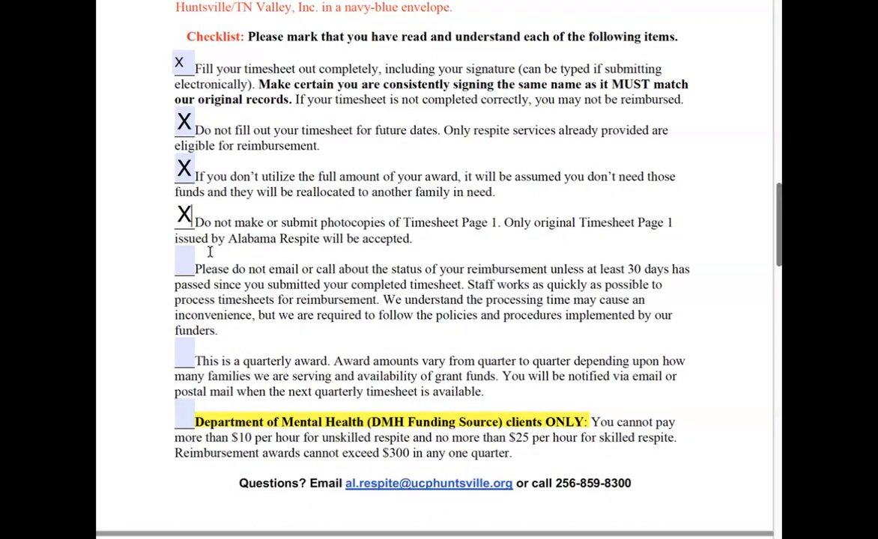
{"action": "left_click", "coordinate": [189, 262]}
{"action": "type", "text": "X"}
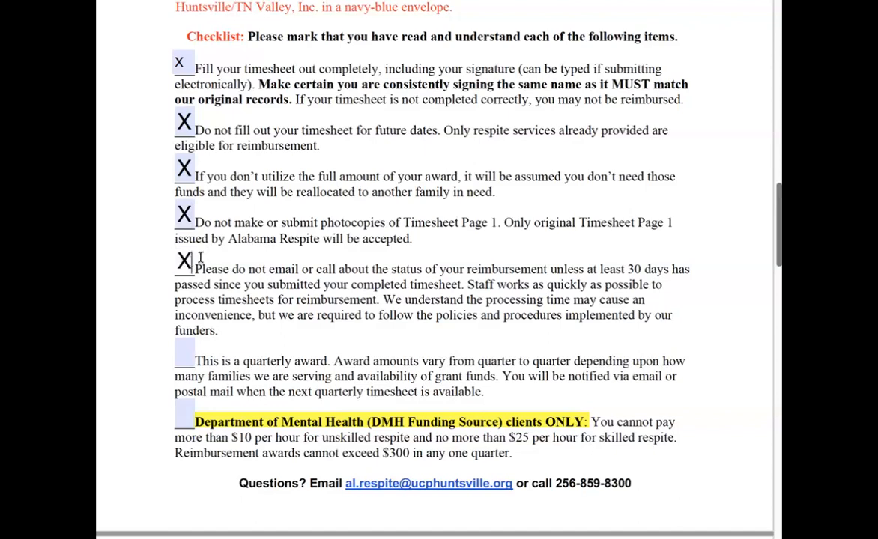
{"action": "scroll", "coordinate": [203, 257], "scroll_direction": "down", "scroll_amount": 3}
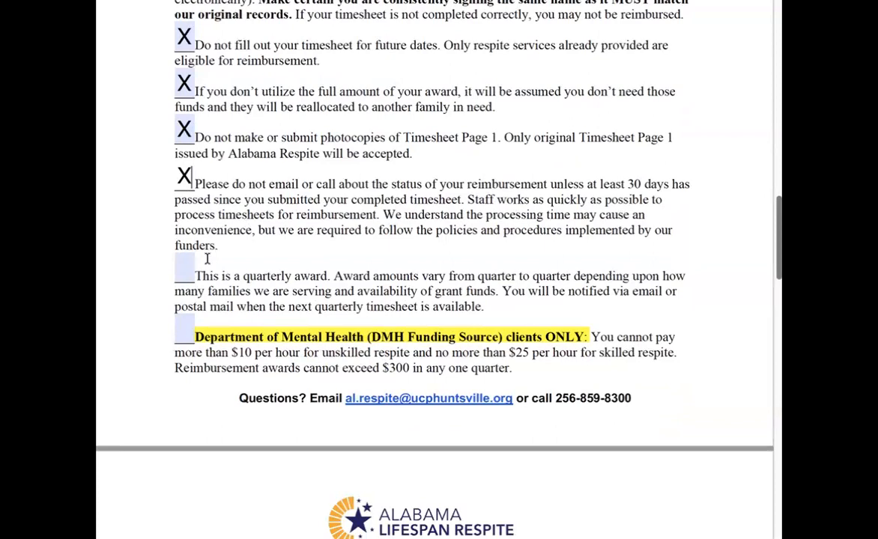
{"action": "left_click", "coordinate": [183, 269]}
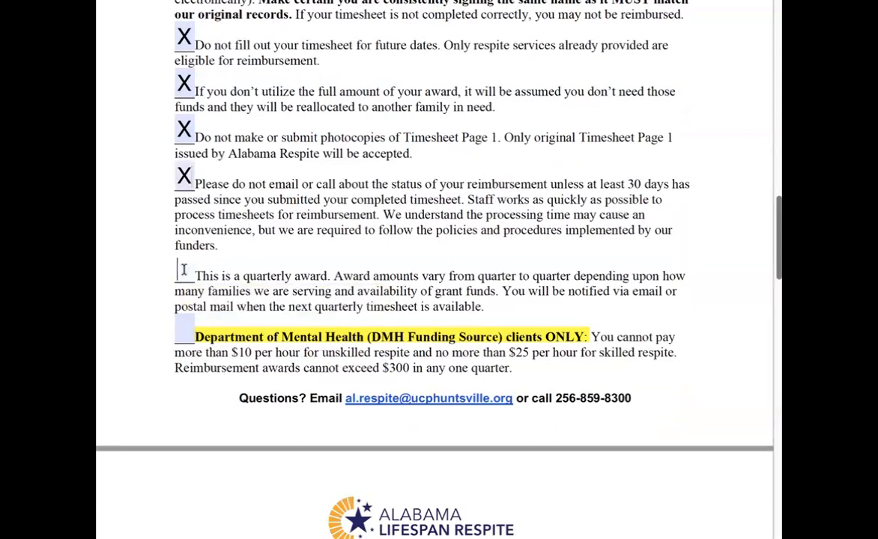
{"action": "type", "text": "X"}
Examine the timesheet page with its deadline, award details and caregiver and provider fields.
{"action": "scroll", "coordinate": [256, 257], "scroll_direction": "down", "scroll_amount": 1}
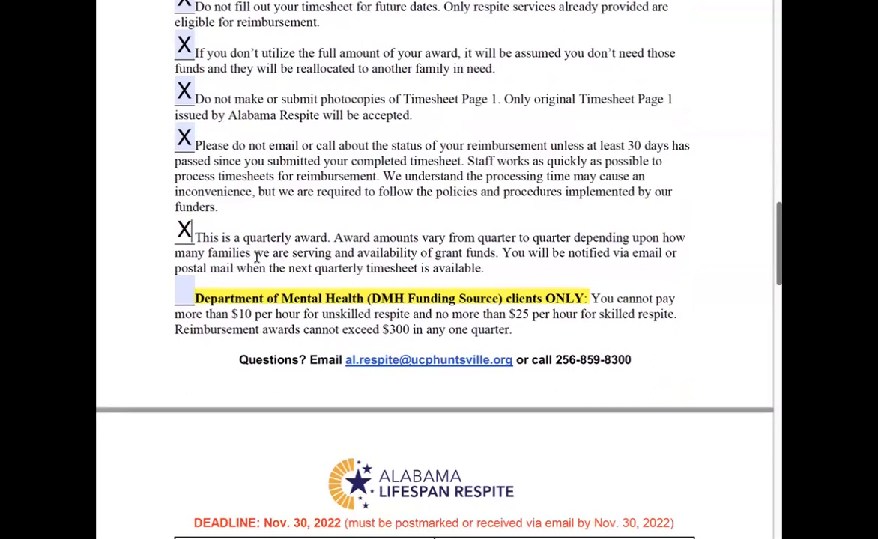
{"action": "scroll", "coordinate": [257, 257], "scroll_direction": "down", "scroll_amount": 2}
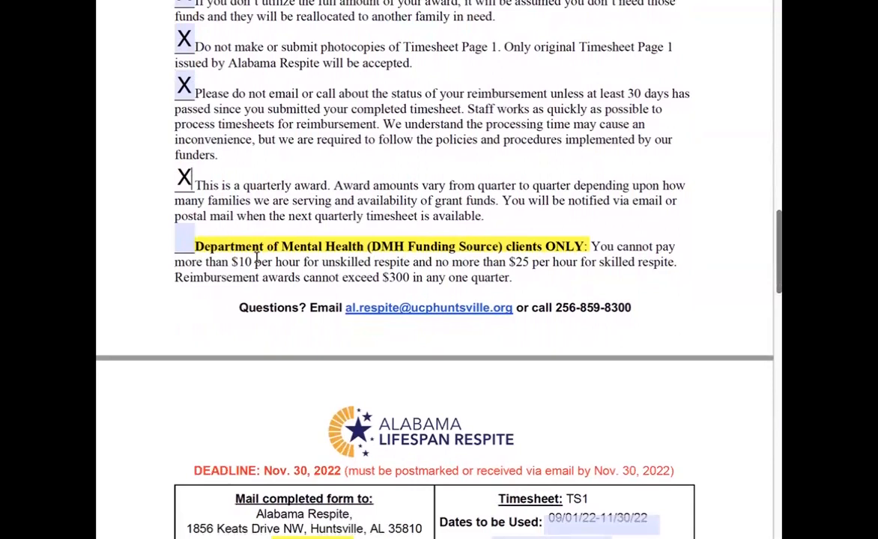
{"action": "scroll", "coordinate": [257, 257], "scroll_direction": "down", "scroll_amount": 5}
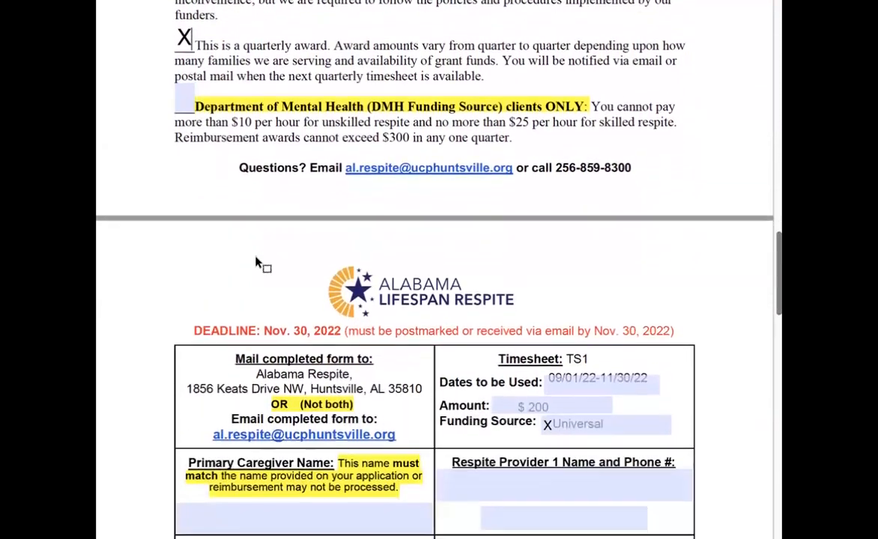
{"action": "scroll", "coordinate": [257, 257], "scroll_direction": "down", "scroll_amount": 4}
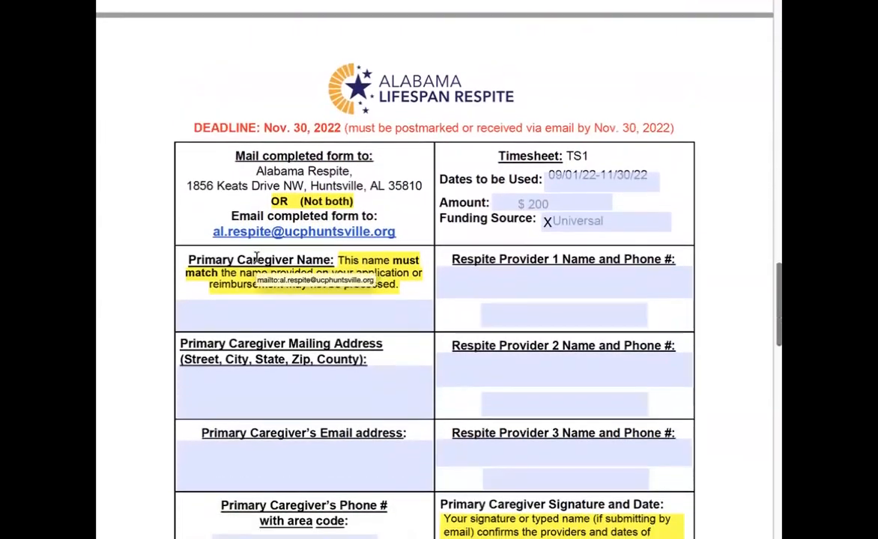
Enter the primary caregiver's full name in the caregiver name field.
{"action": "scroll", "coordinate": [257, 257], "scroll_direction": "down", "scroll_amount": 1}
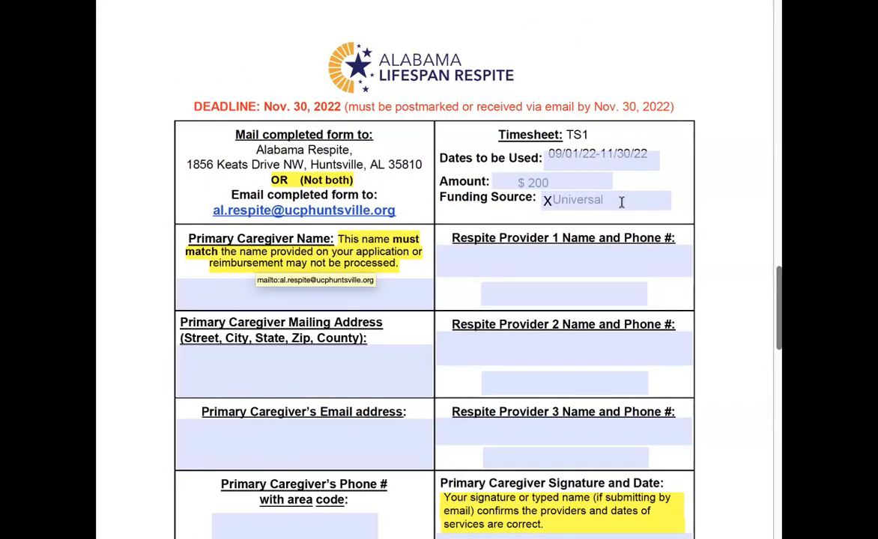
{"action": "scroll", "coordinate": [621, 201], "scroll_direction": "down", "scroll_amount": 2}
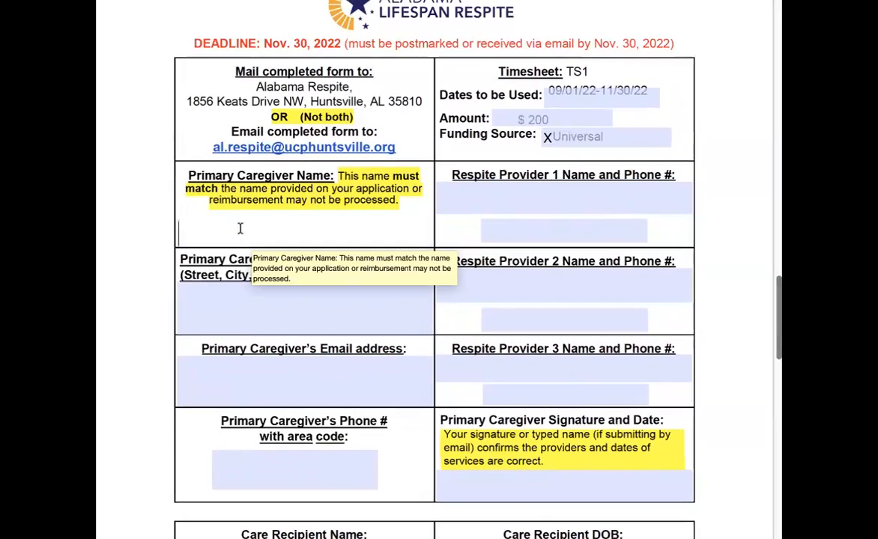
{"action": "left_click", "coordinate": [239, 228]}
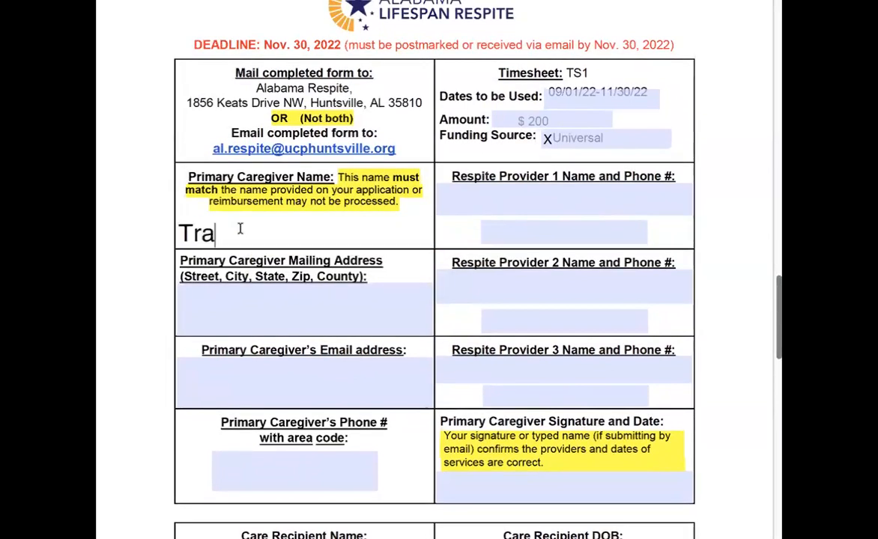
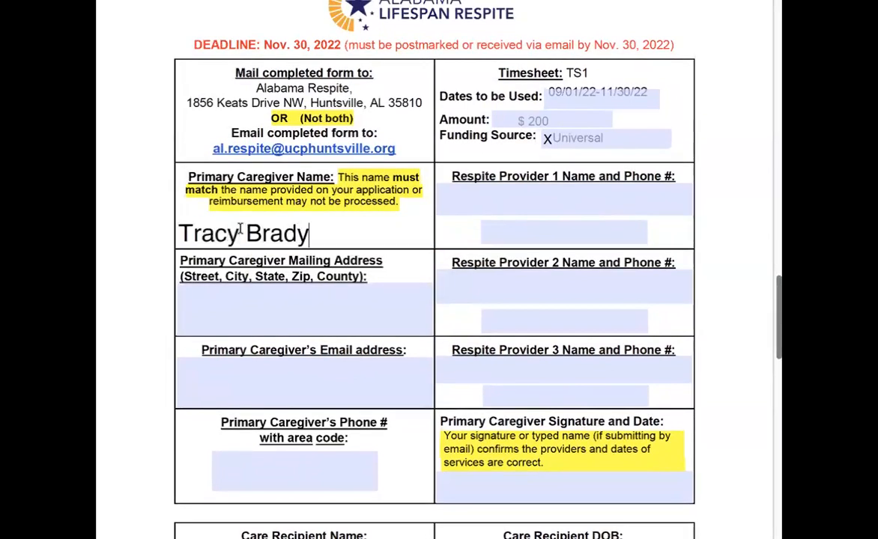
Enter the caregiver's mailing address as a street line and a city, state and ZIP line.
{"action": "left_click", "coordinate": [227, 304]}
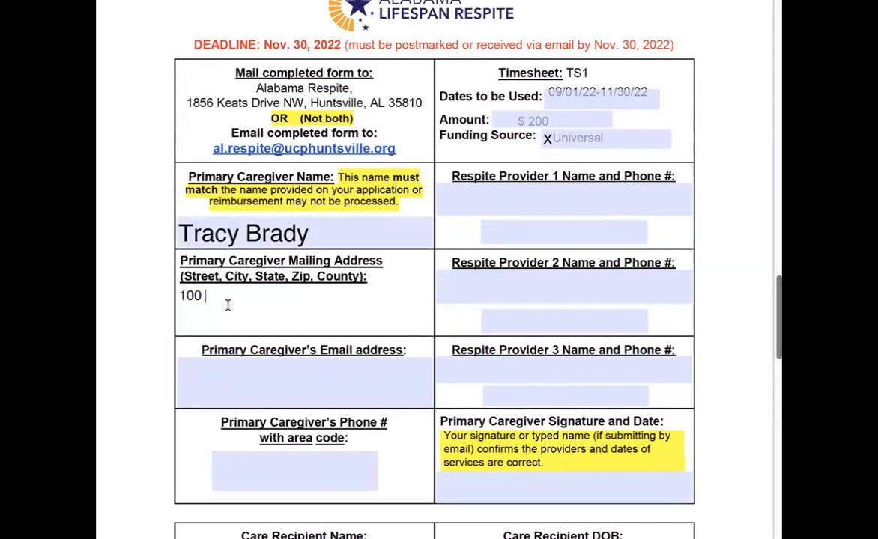
{"action": "key", "text": "Return"}
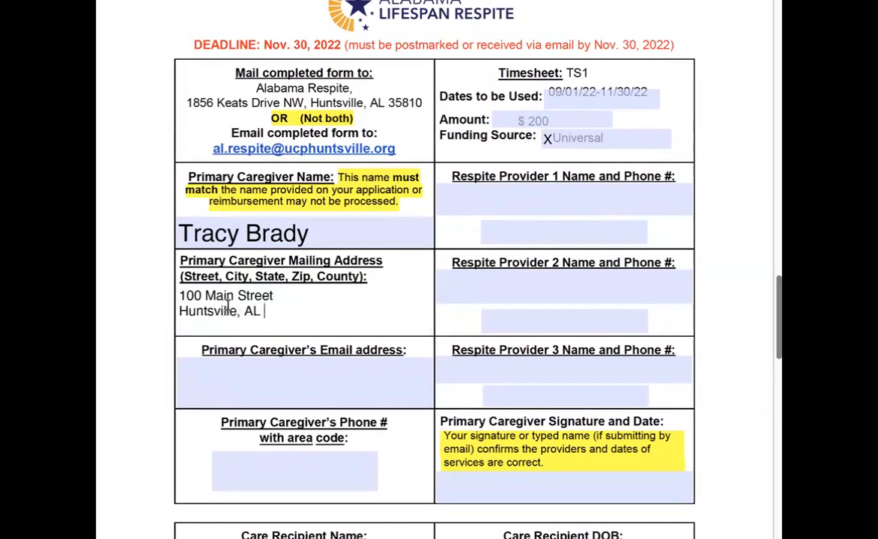
Fill in the caregiver's e-mail address and phone number with area code.
{"action": "left_click", "coordinate": [289, 380]}
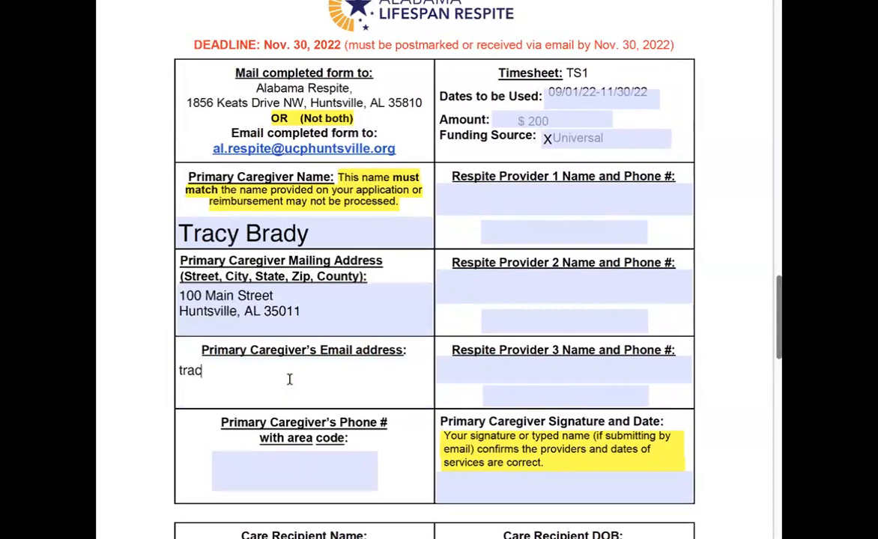
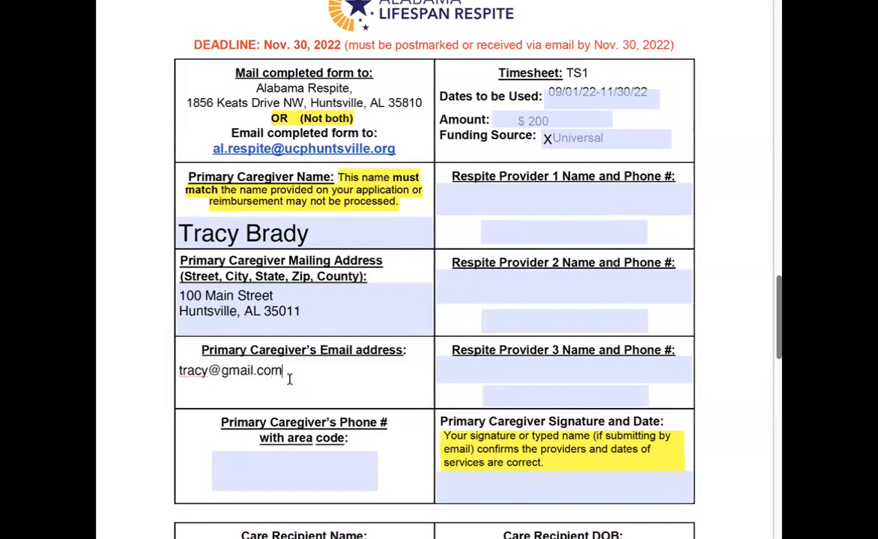
{"action": "left_click", "coordinate": [260, 466]}
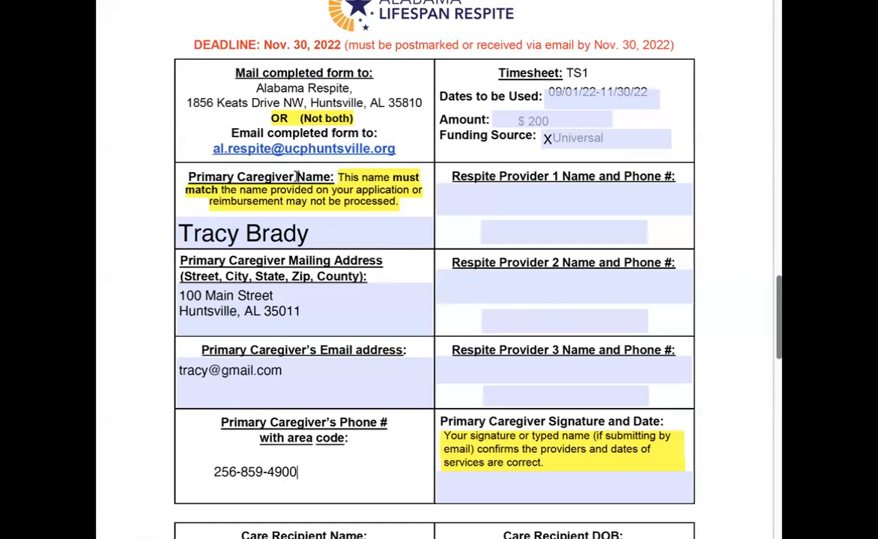
Enter Respite Provider 1's name and phone number.
{"action": "left_click", "coordinate": [491, 195]}
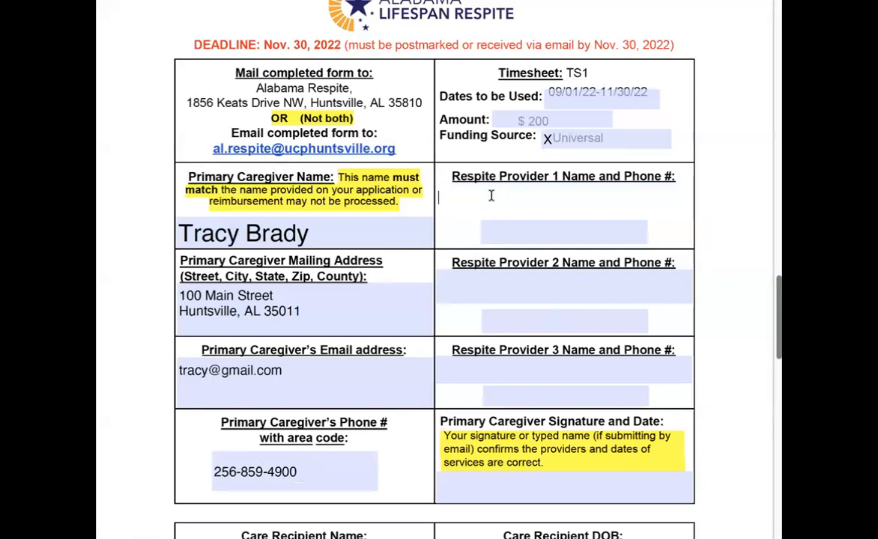
{"action": "left_click", "coordinate": [492, 231]}
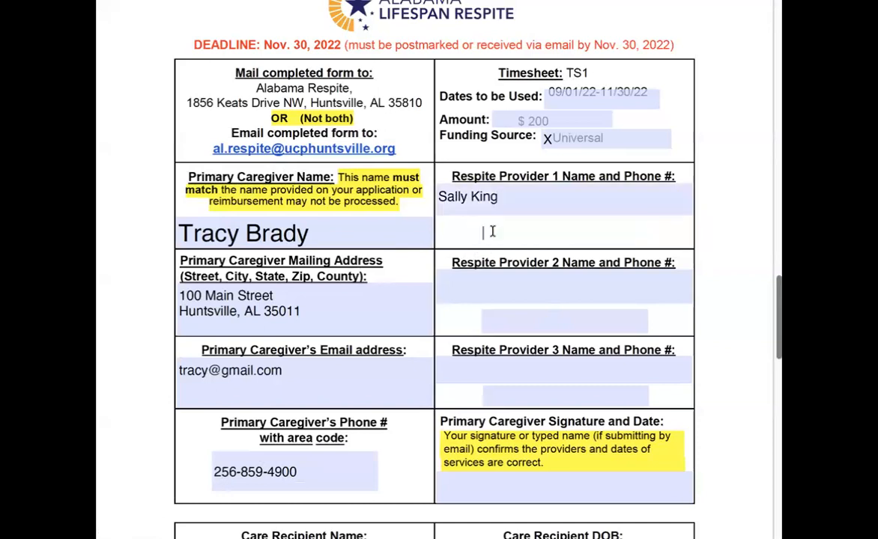
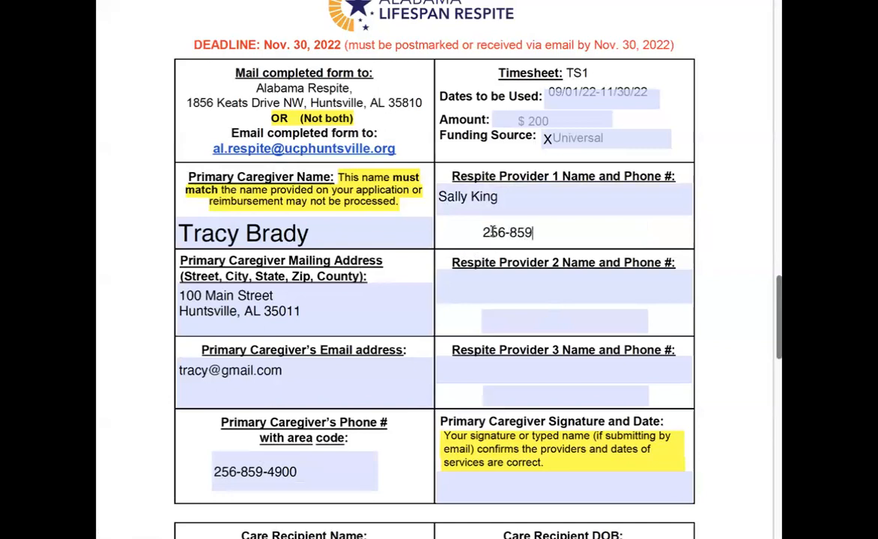
Enter HSV Senior Respite as Respite Provider 2 along with its phone number.
{"action": "left_click", "coordinate": [493, 289]}
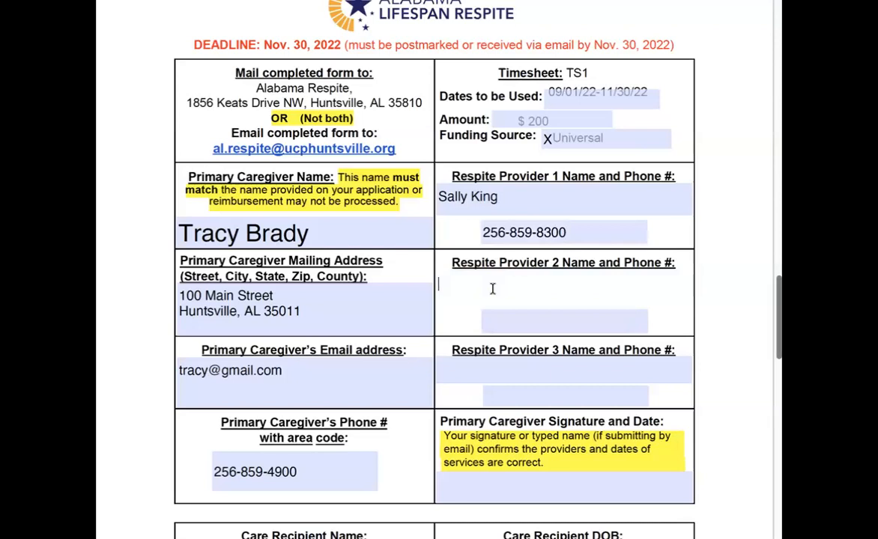
{"action": "type", "text": "HSV Senior Respite"}
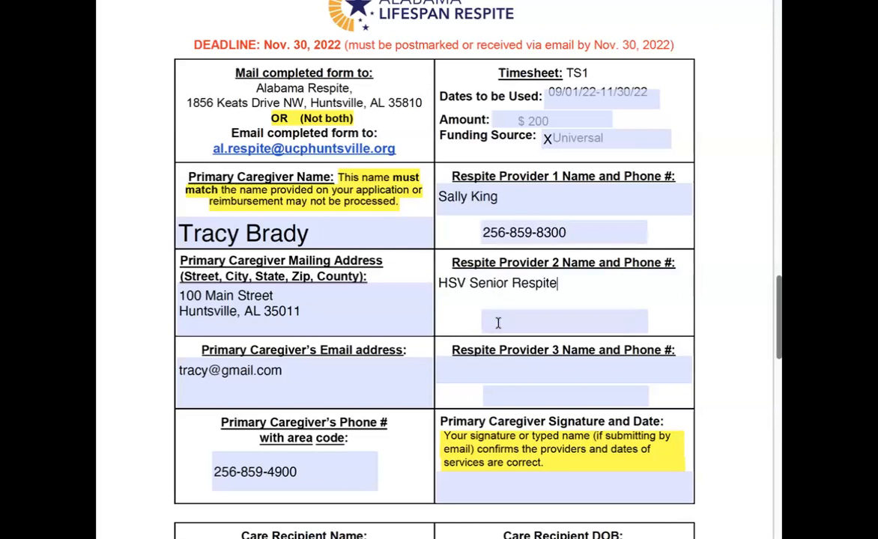
{"action": "left_click", "coordinate": [498, 323]}
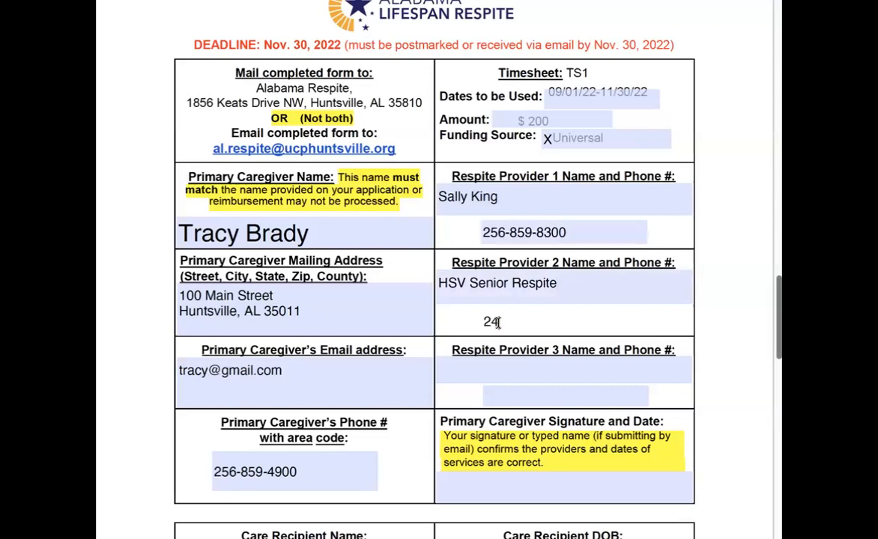
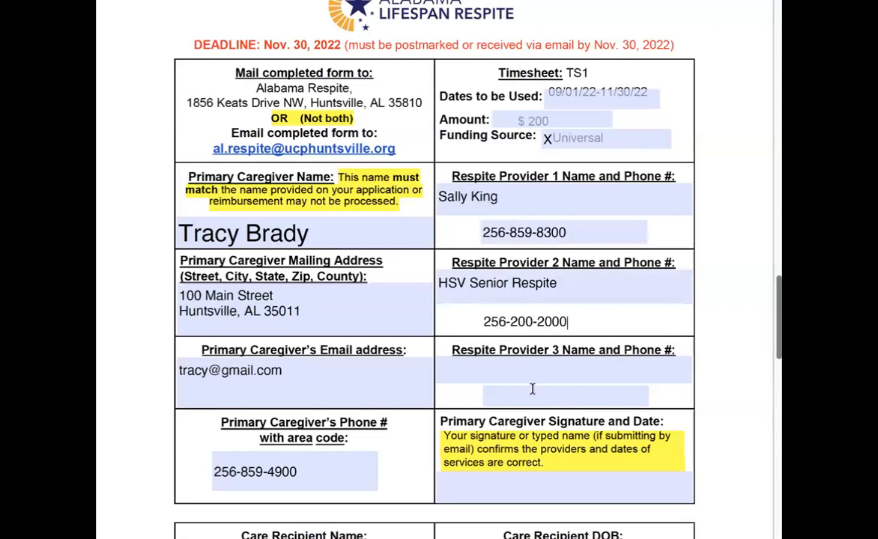
Sign the signature field with the caregiver's typed name and the date 07/01/23.
{"action": "scroll", "coordinate": [524, 378], "scroll_direction": "down", "scroll_amount": 2}
{"action": "scroll", "coordinate": [524, 378], "scroll_direction": "down", "scroll_amount": 2}
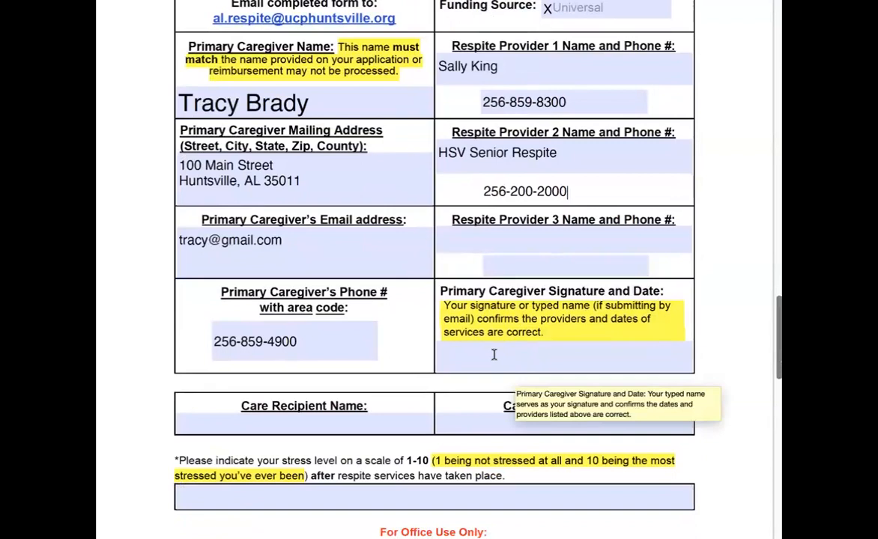
{"action": "left_click", "coordinate": [494, 354]}
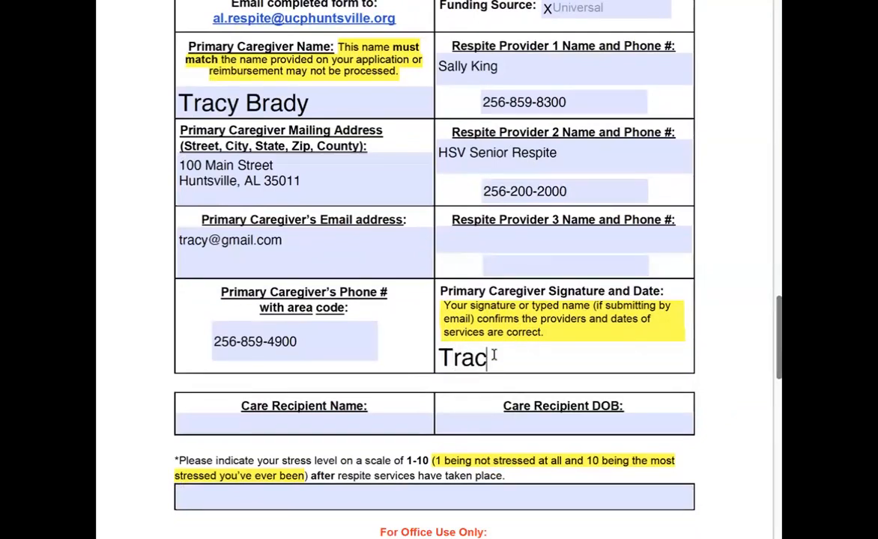
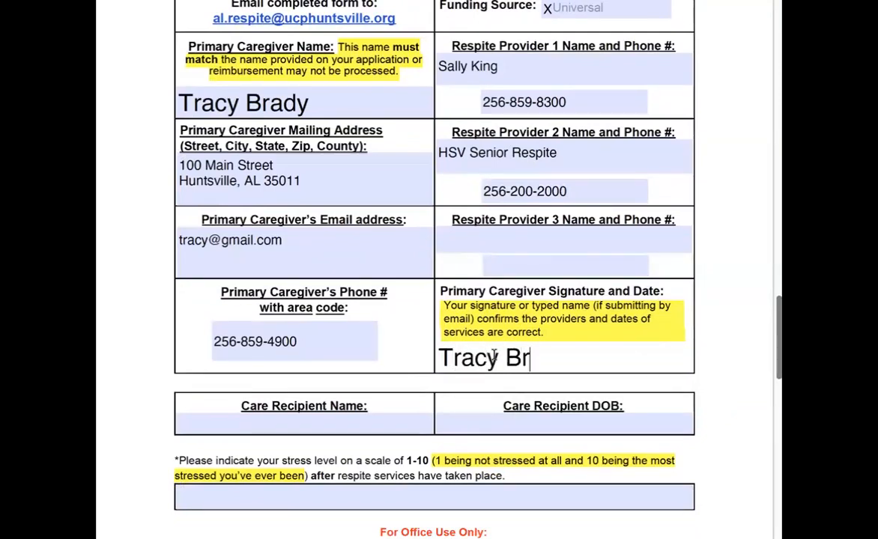
{"action": "type", "text": "07/"}
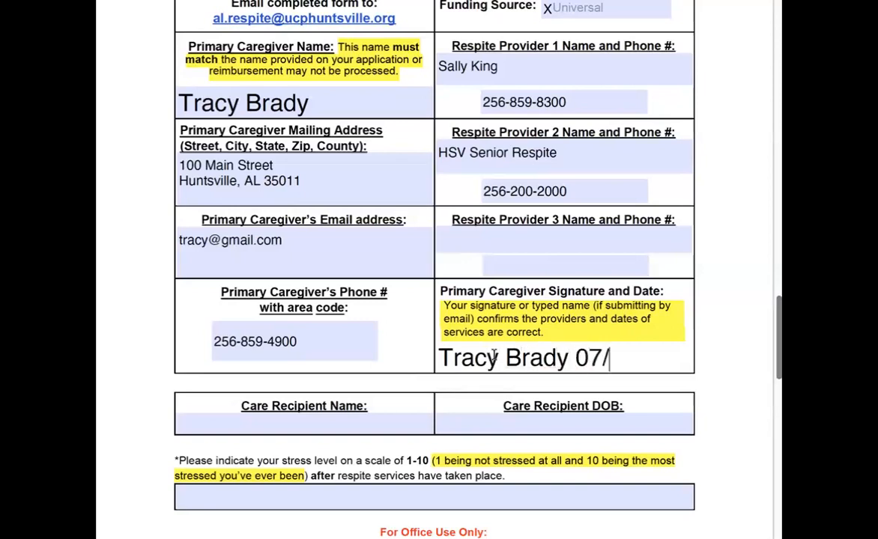
{"action": "type", "text": "01/23"}
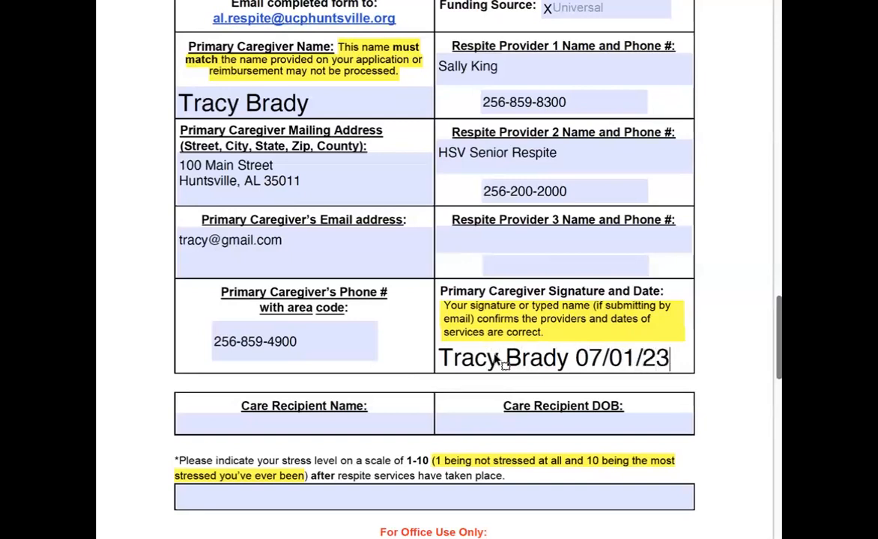
Enter the care recipient's name and date of birth.
{"action": "scroll", "coordinate": [496, 358], "scroll_direction": "down", "scroll_amount": 3}
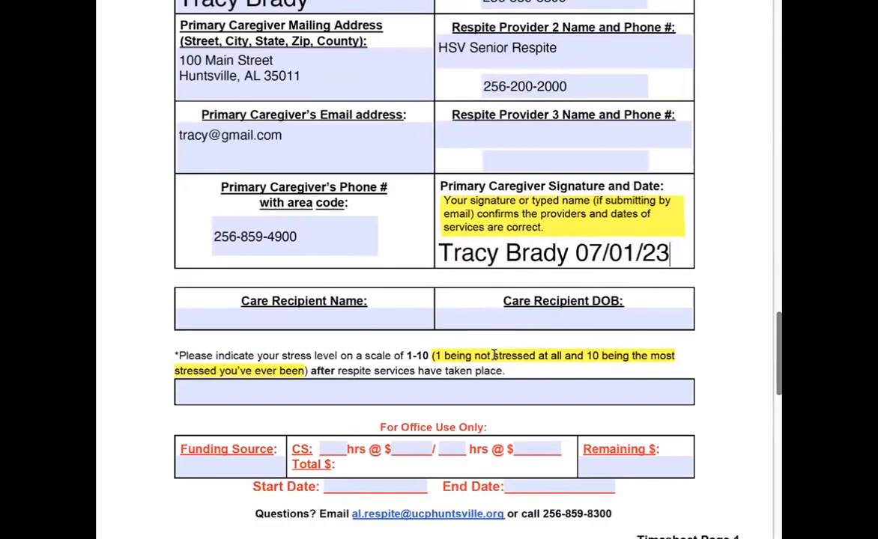
{"action": "left_click", "coordinate": [265, 319]}
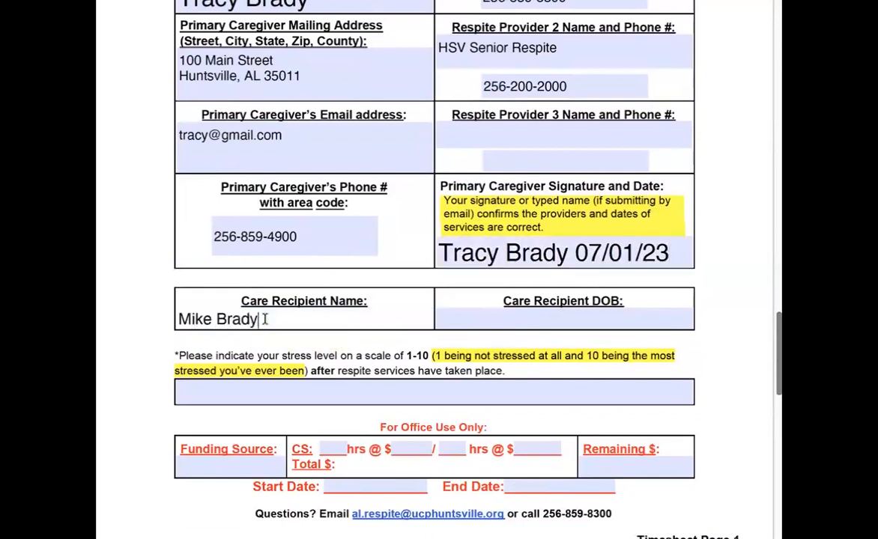
{"action": "left_click", "coordinate": [571, 320]}
{"action": "type", "text": "08"}
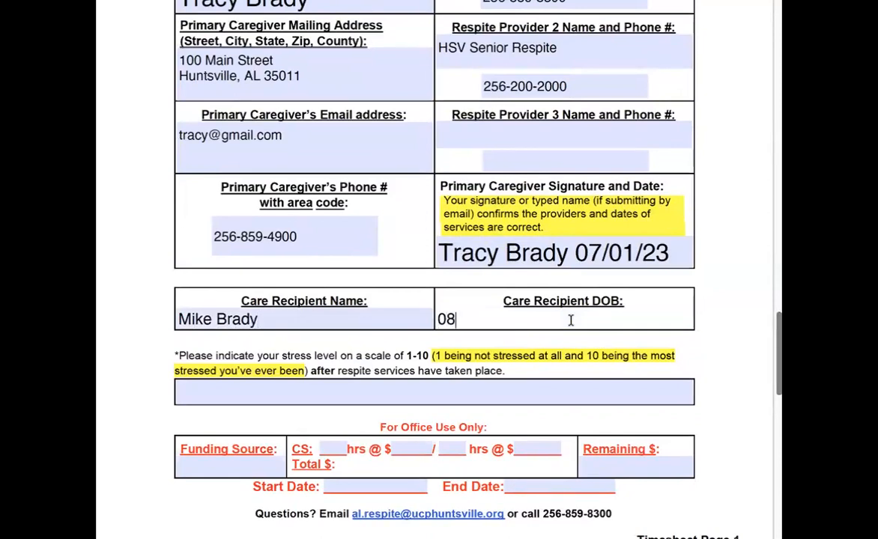
{"action": "type", "text": "/10/1960"}
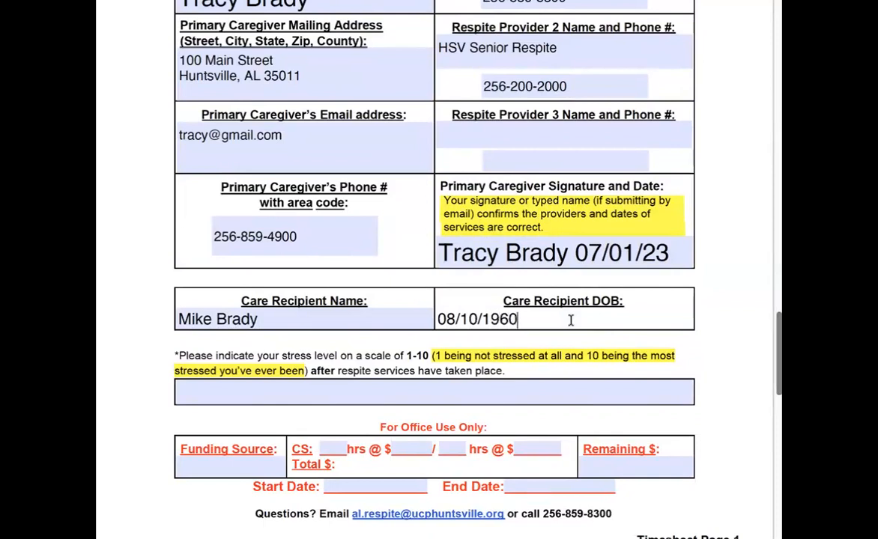
Rate the caregiver's stress level as 4 in the stress scale field.
{"action": "scroll", "coordinate": [571, 321], "scroll_direction": "down", "scroll_amount": 2}
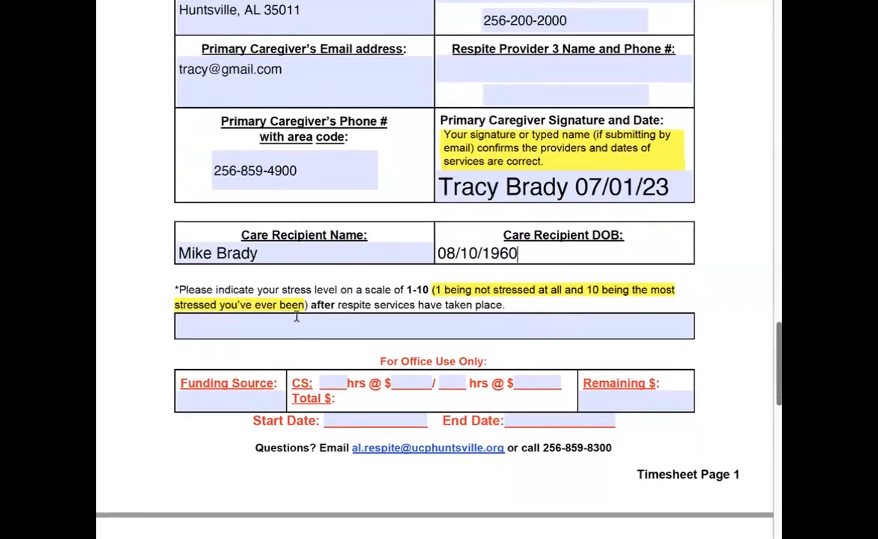
{"action": "scroll", "coordinate": [295, 318], "scroll_direction": "down", "scroll_amount": 1}
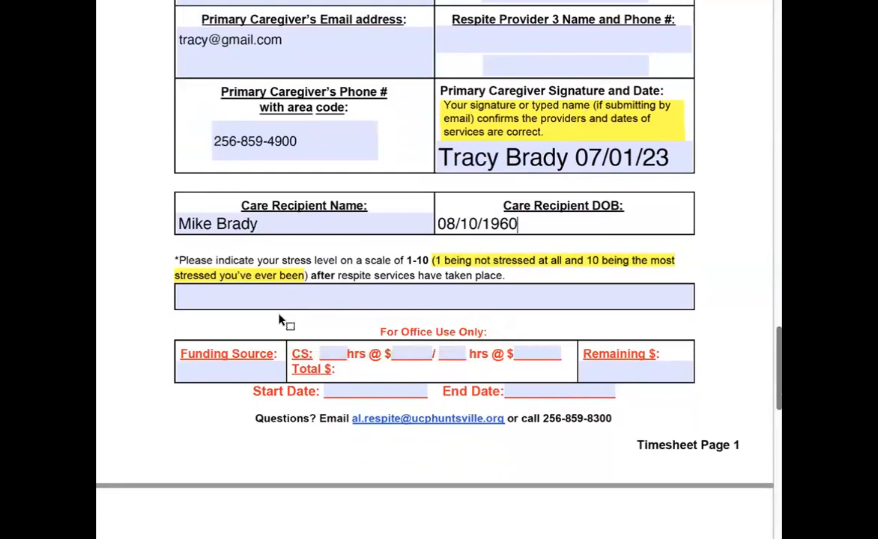
{"action": "left_click", "coordinate": [333, 295]}
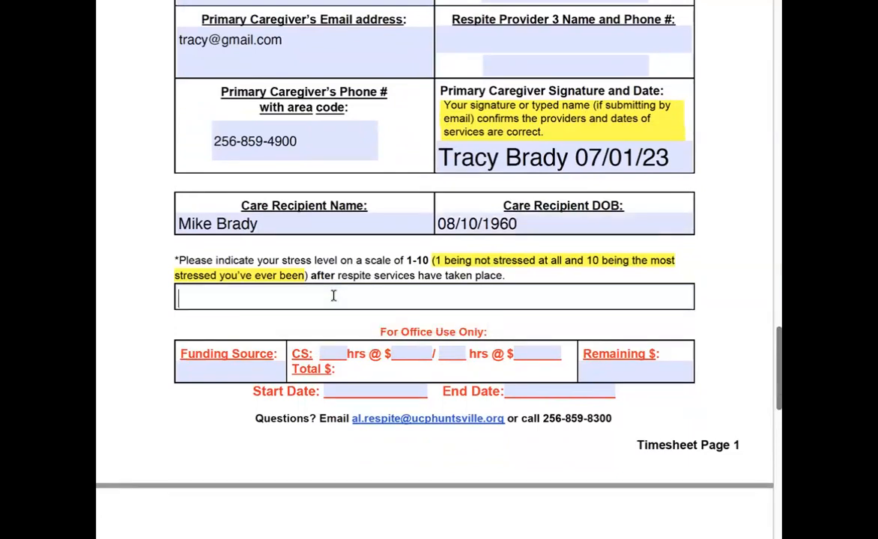
{"action": "type", "text": "4"}
Examine the service log table and its example row on the next timesheet page.
{"action": "scroll", "coordinate": [347, 304], "scroll_direction": "down", "scroll_amount": 2}
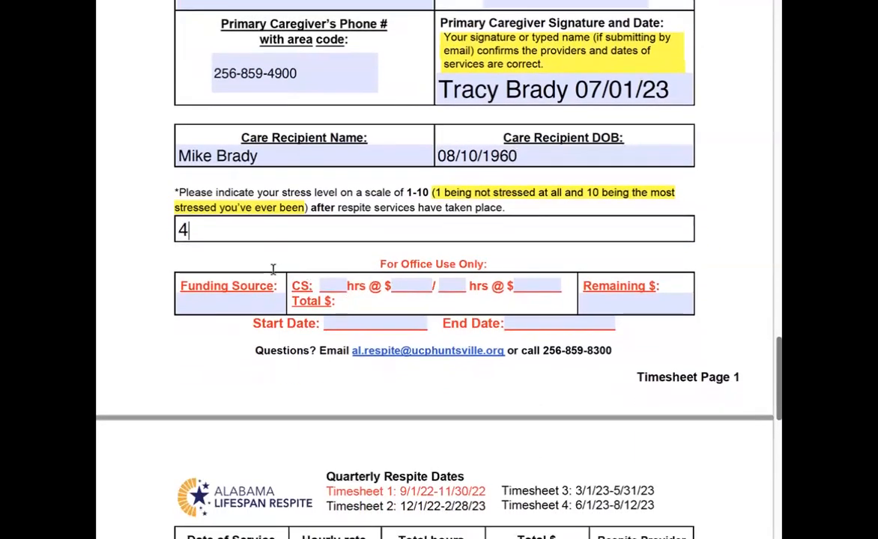
{"action": "scroll", "coordinate": [397, 261], "scroll_direction": "up", "scroll_amount": 1}
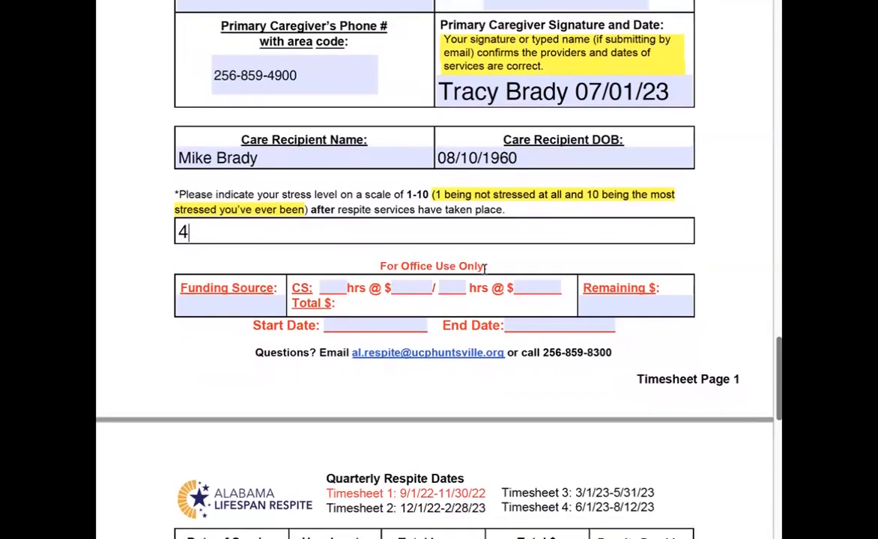
{"action": "scroll", "coordinate": [477, 282], "scroll_direction": "up", "scroll_amount": 1}
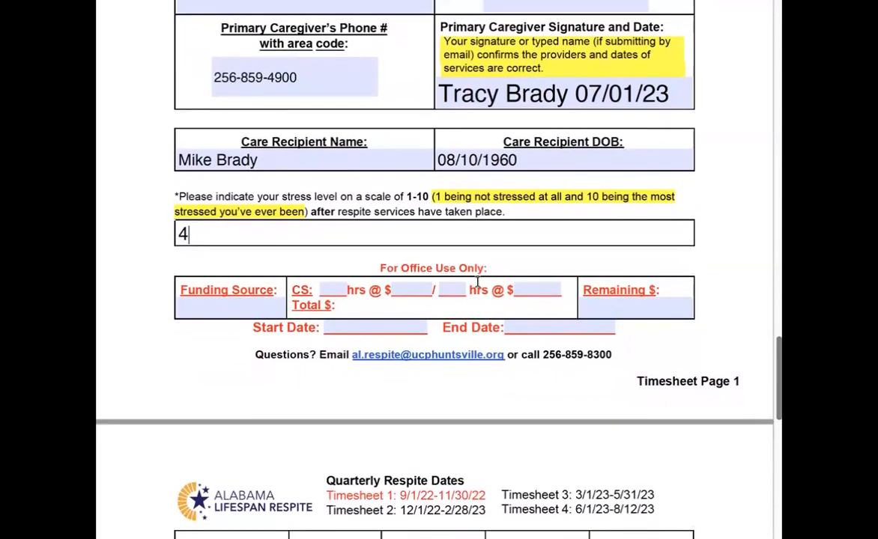
{"action": "scroll", "coordinate": [477, 283], "scroll_direction": "down", "scroll_amount": 1}
{"action": "scroll", "coordinate": [477, 281], "scroll_direction": "down", "scroll_amount": 1}
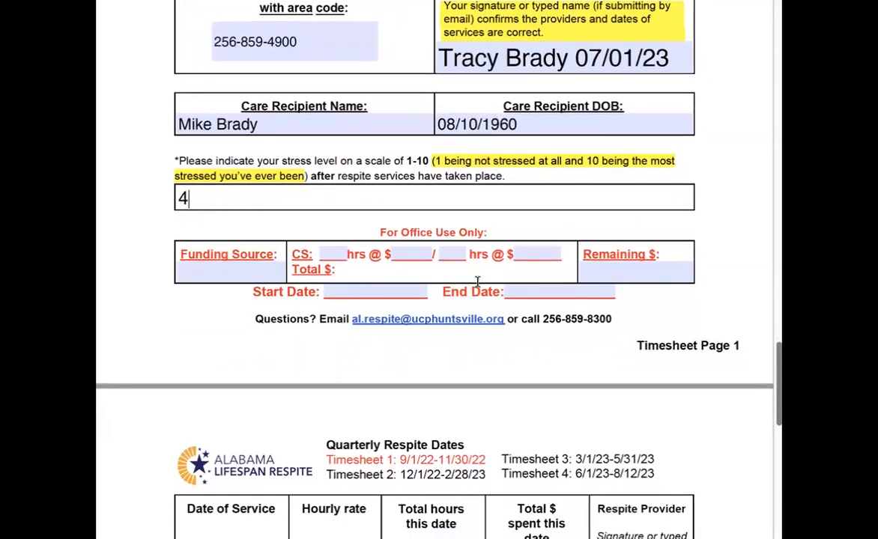
{"action": "scroll", "coordinate": [477, 282], "scroll_direction": "down", "scroll_amount": 10}
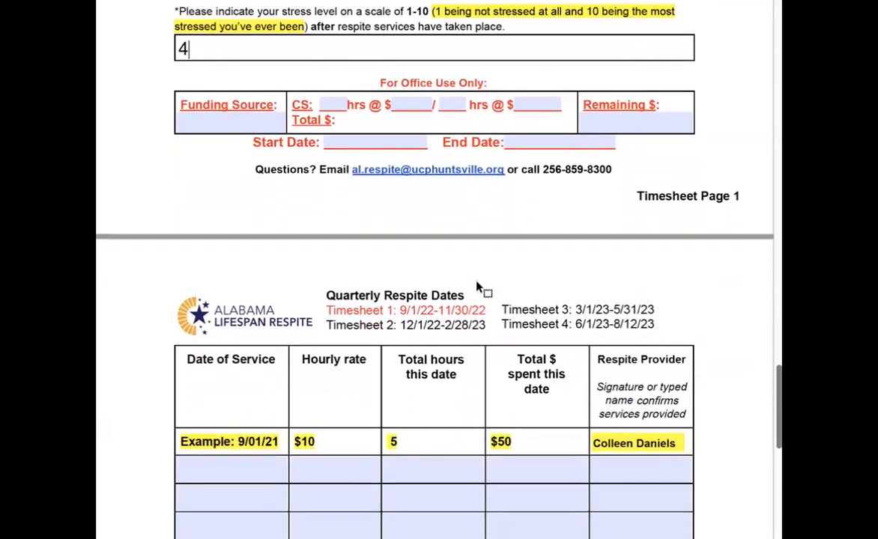
{"action": "scroll", "coordinate": [477, 283], "scroll_direction": "down", "scroll_amount": 8}
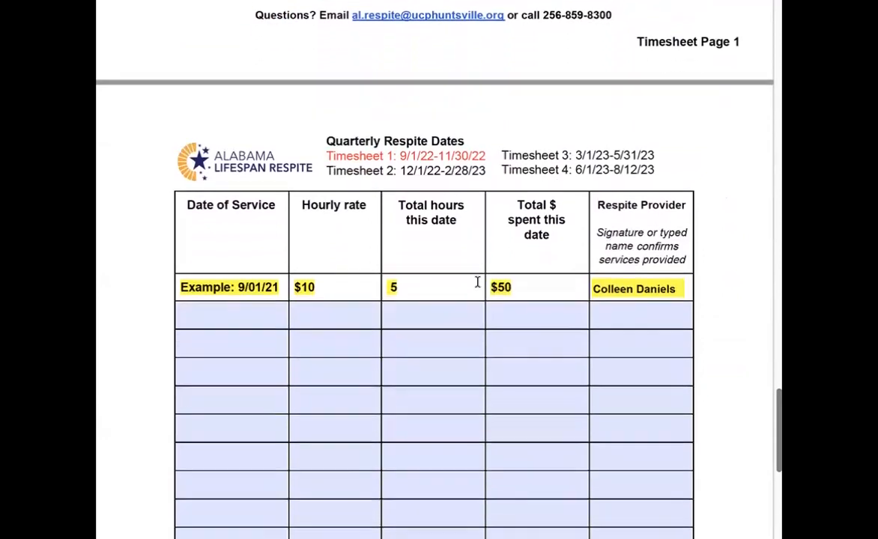
{"action": "scroll", "coordinate": [477, 285], "scroll_direction": "down", "scroll_amount": 2}
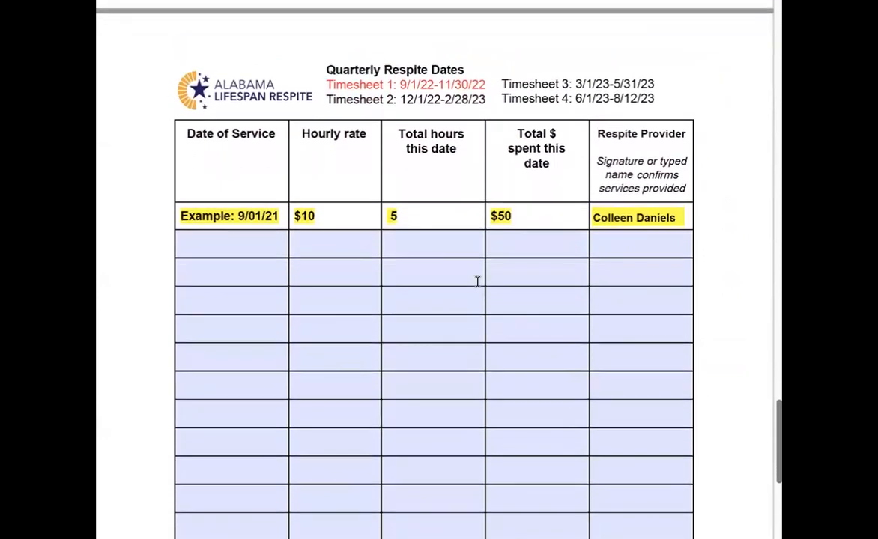
Enter the first service log row's date of service as 09/10/22 and its hourly rate as $10.
{"action": "scroll", "coordinate": [477, 281], "scroll_direction": "down", "scroll_amount": 1}
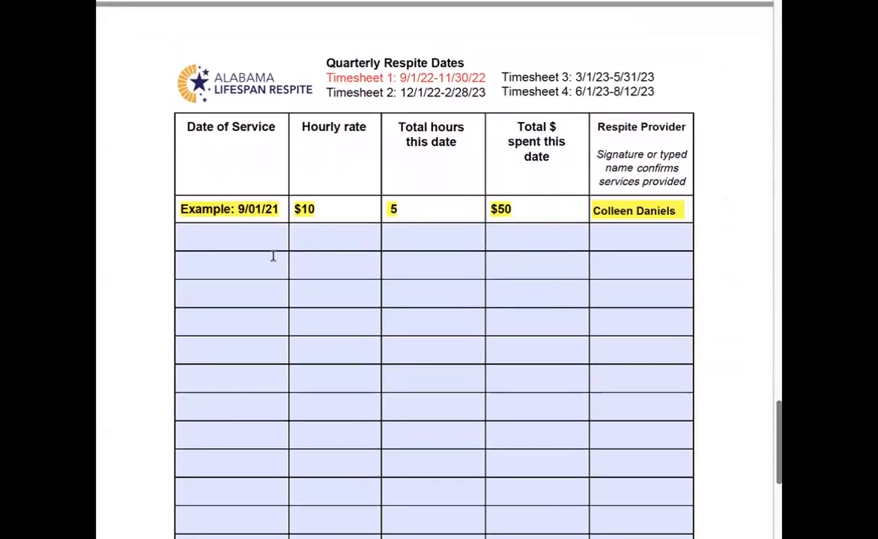
{"action": "left_click", "coordinate": [221, 238]}
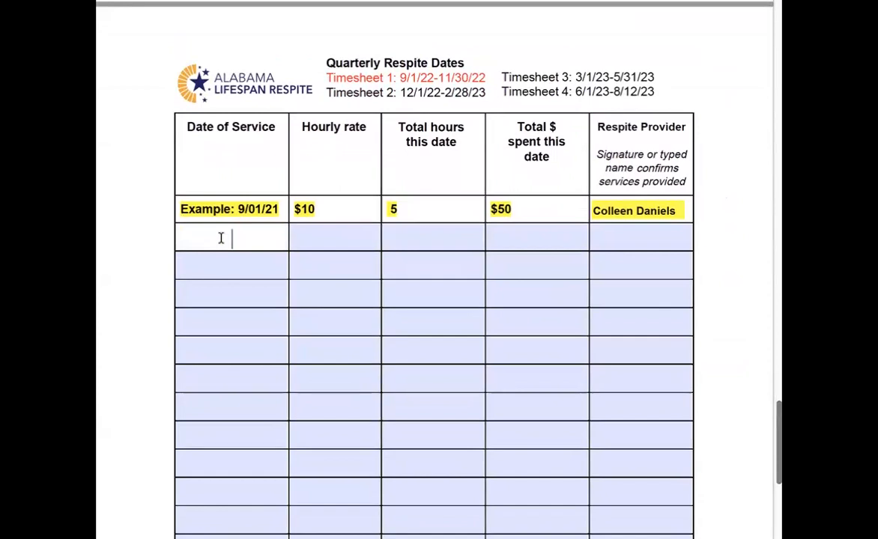
{"action": "type", "text": "09/10"}
{"action": "type", "text": "/2"}
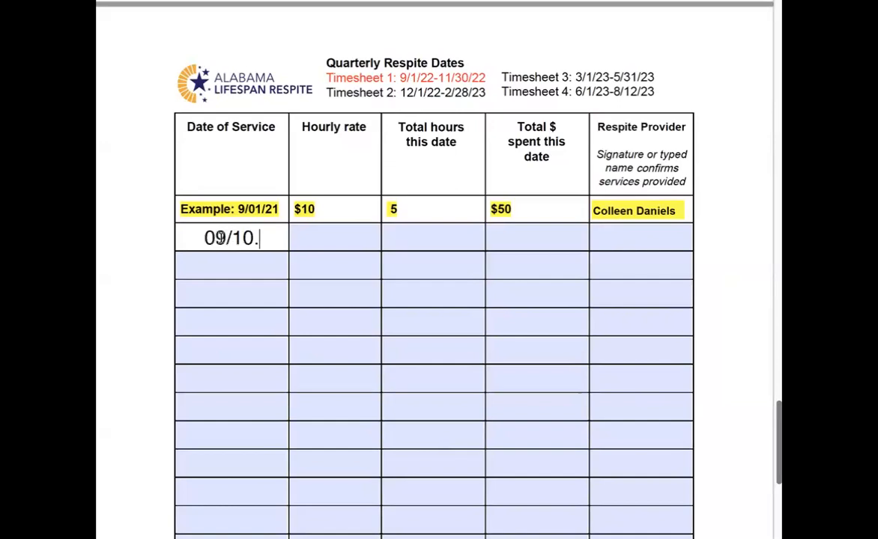
{"action": "type", "text": "2"}
{"action": "left_click", "coordinate": [336, 235]}
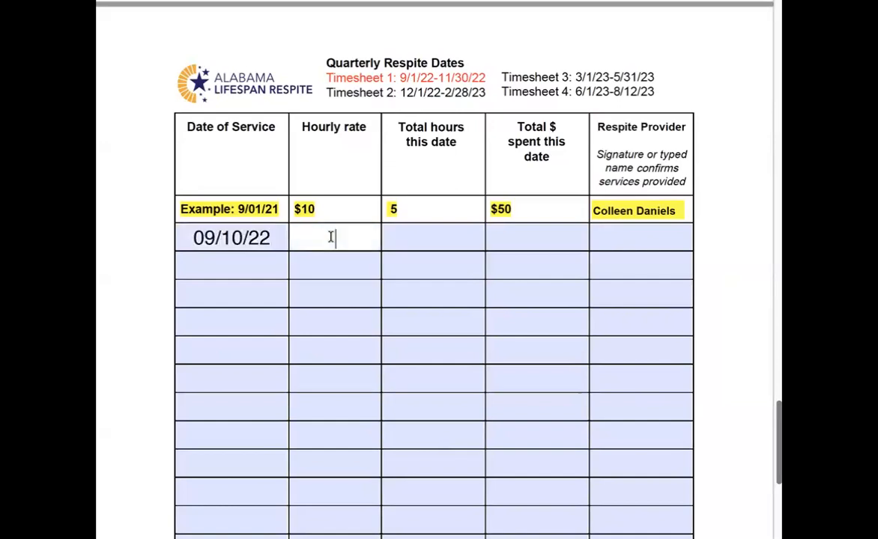
{"action": "type", "text": "$10"}
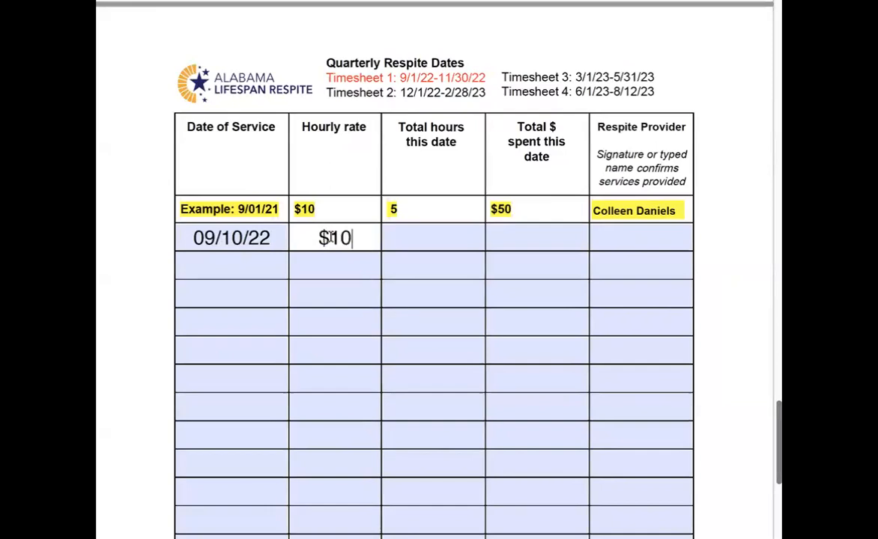
Complete the first row with 5 total hours, $50 spent, and the respite provider's typed name.
{"action": "left_click", "coordinate": [442, 239]}
{"action": "type", "text": "5"}
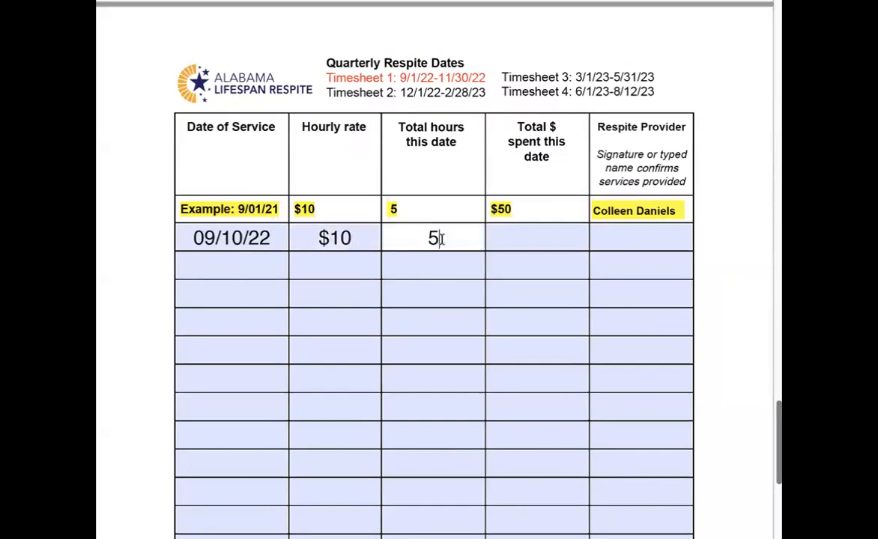
{"action": "left_click", "coordinate": [508, 238]}
{"action": "type", "text": "$50"}
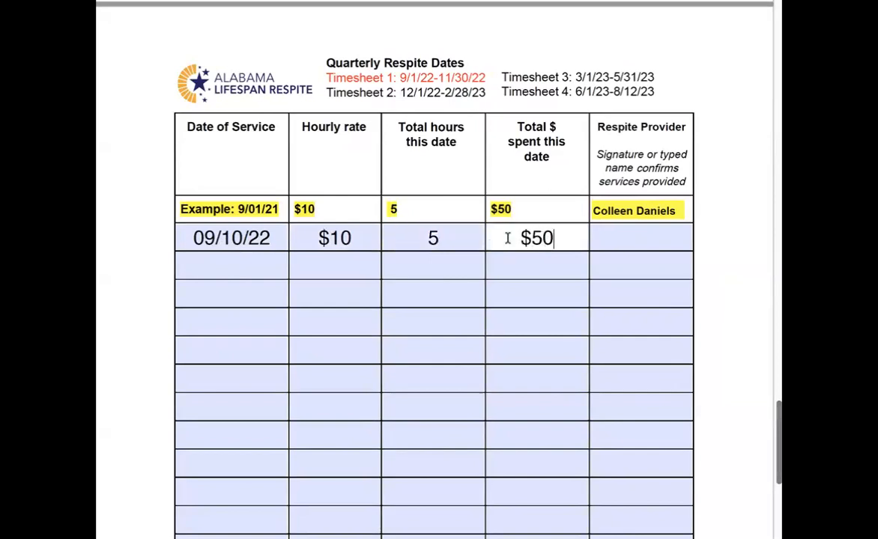
{"action": "left_click", "coordinate": [615, 236]}
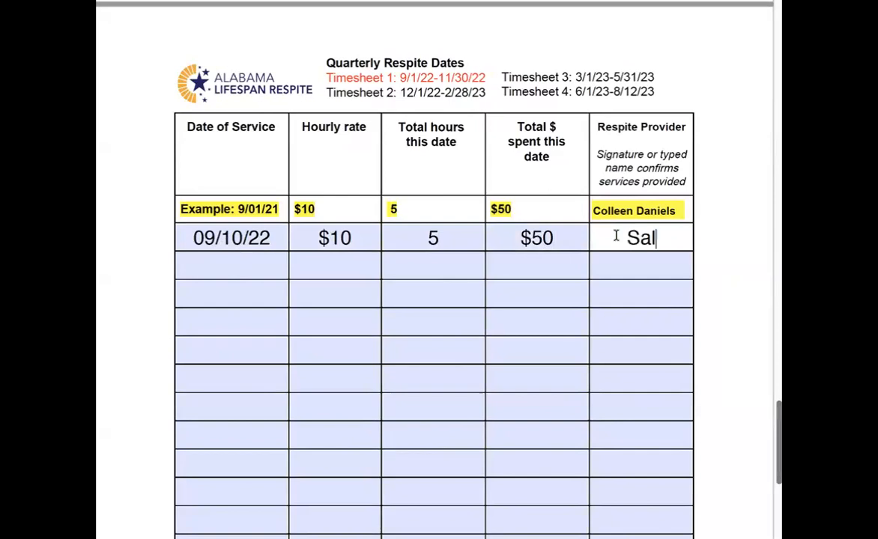
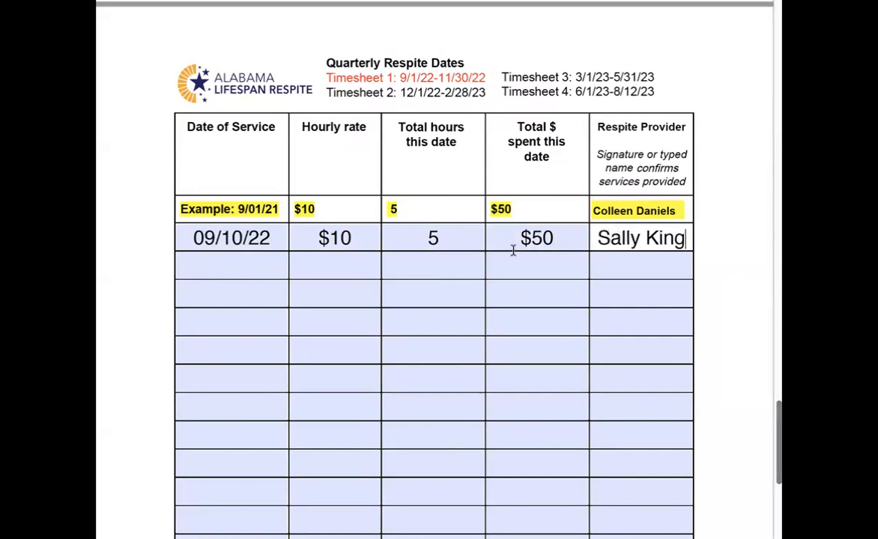
Fill the second row with date 10/12/22, hourly rate $10, and 3 total hours.
{"action": "left_click", "coordinate": [247, 265]}
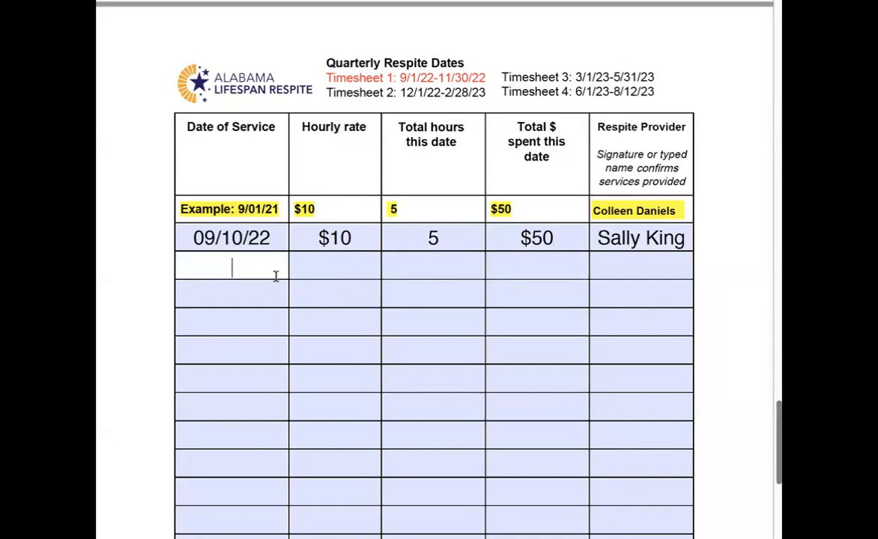
{"action": "type", "text": "10/12"}
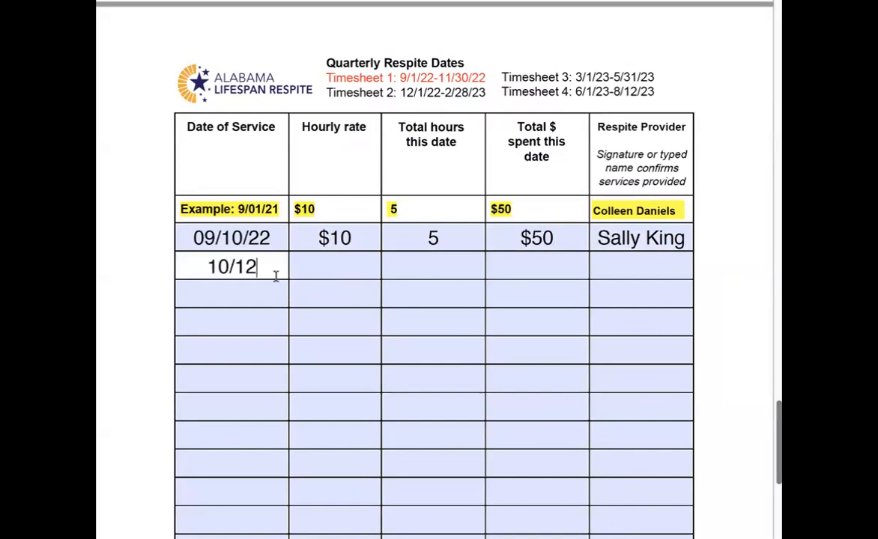
{"action": "type", "text": "/22"}
{"action": "left_click", "coordinate": [318, 267]}
{"action": "type", "text": "$10"}
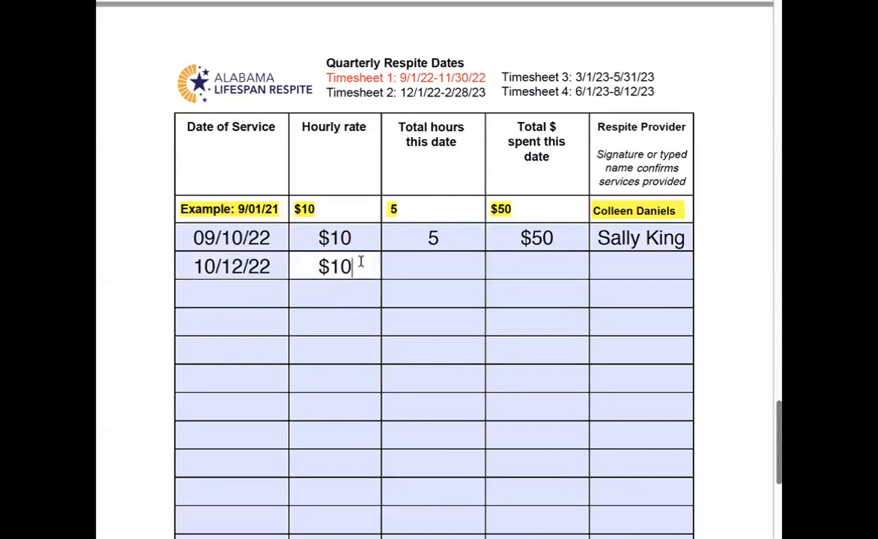
{"action": "left_click", "coordinate": [433, 268]}
{"action": "type", "text": "3"}
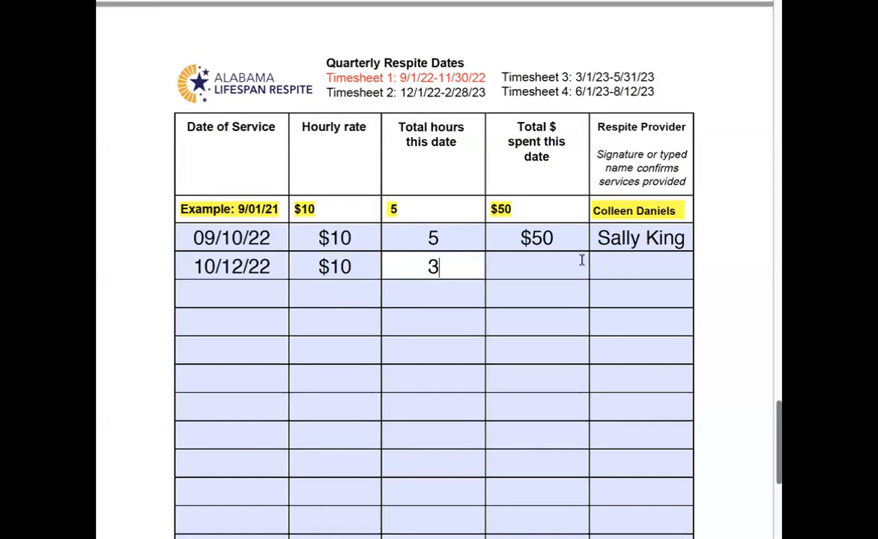
Enter $30 as the second row's total spent and type the respite provider's name.
{"action": "left_click", "coordinate": [552, 263]}
{"action": "type", "text": "$30"}
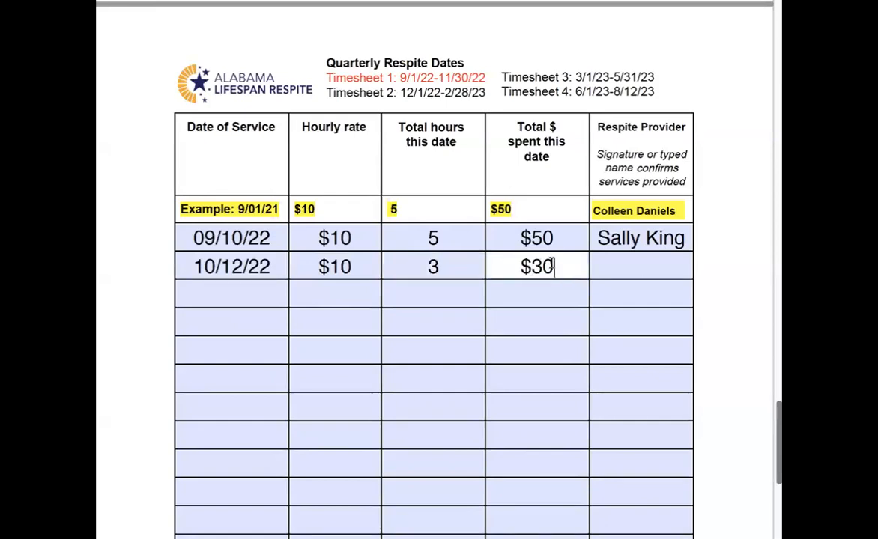
{"action": "left_click", "coordinate": [623, 262]}
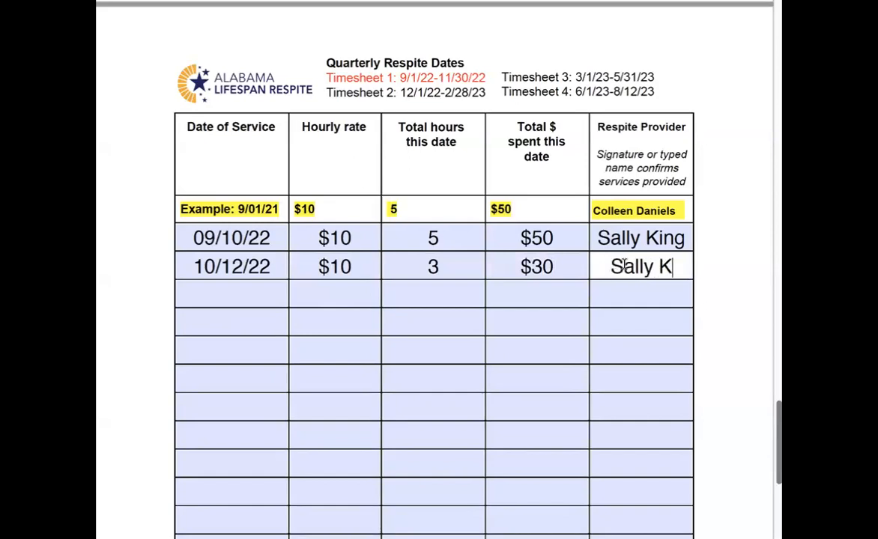
Enter 11/3/22 as the third row's date of service.
{"action": "left_click", "coordinate": [217, 293]}
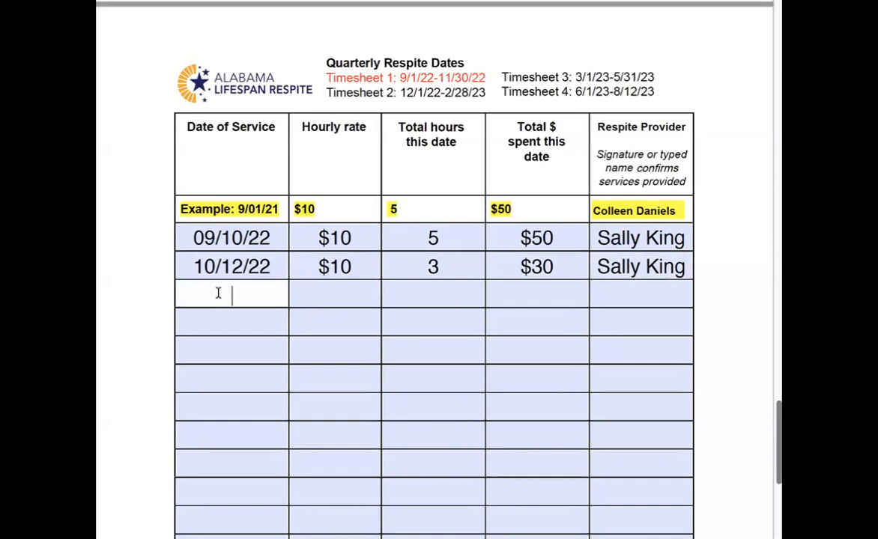
{"action": "type", "text": "11/3/22"}
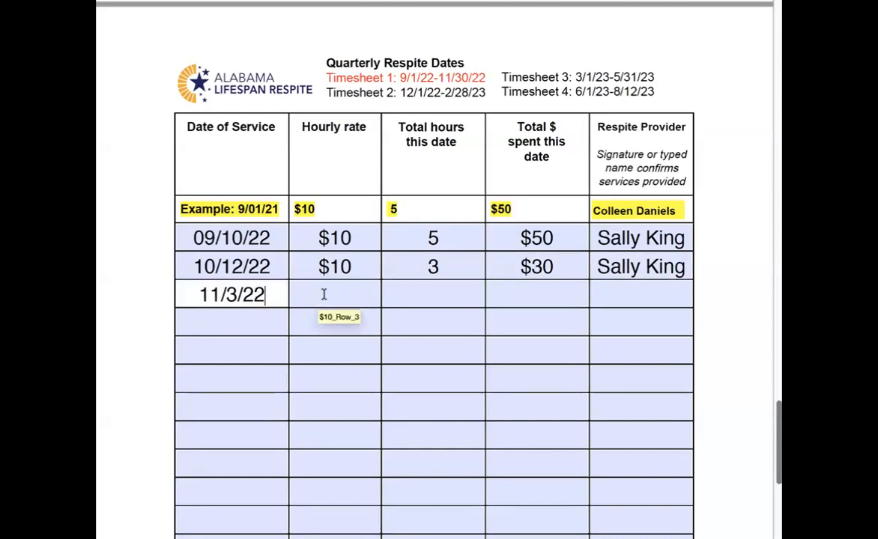
Fill the third row with $80 total spent, 8 total hours, and a $10 hourly rate.
{"action": "left_click", "coordinate": [523, 294]}
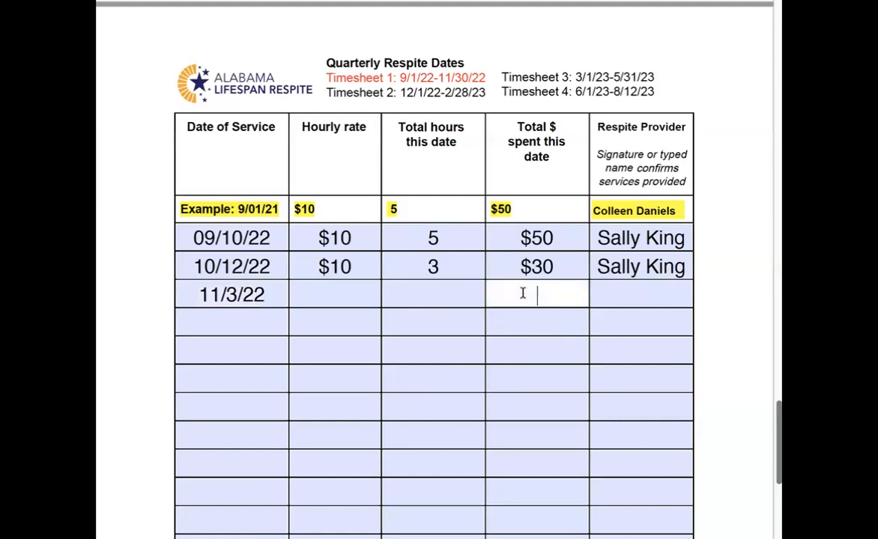
{"action": "type", "text": "*0"}
{"action": "key", "text": "BackSpace"}
{"action": "key", "text": "BackSpace"}
{"action": "type", "text": "$80"}
{"action": "left_click", "coordinate": [431, 293]}
{"action": "type", "text": "8"}
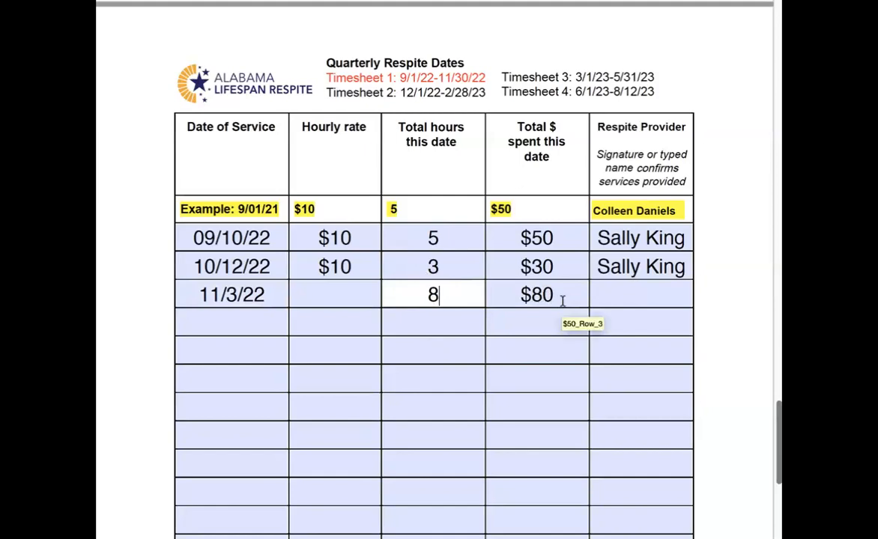
{"action": "left_click", "coordinate": [340, 298]}
{"action": "type", "text": "$10"}
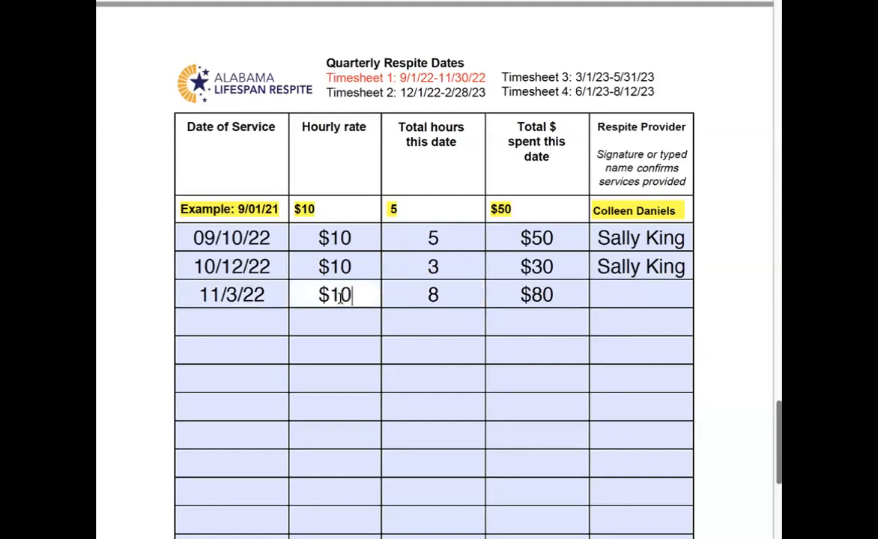
Enter HSV Sr. Respite as the third row's respite provider.
{"action": "left_click", "coordinate": [636, 296]}
{"action": "type", "text": "HSV"}
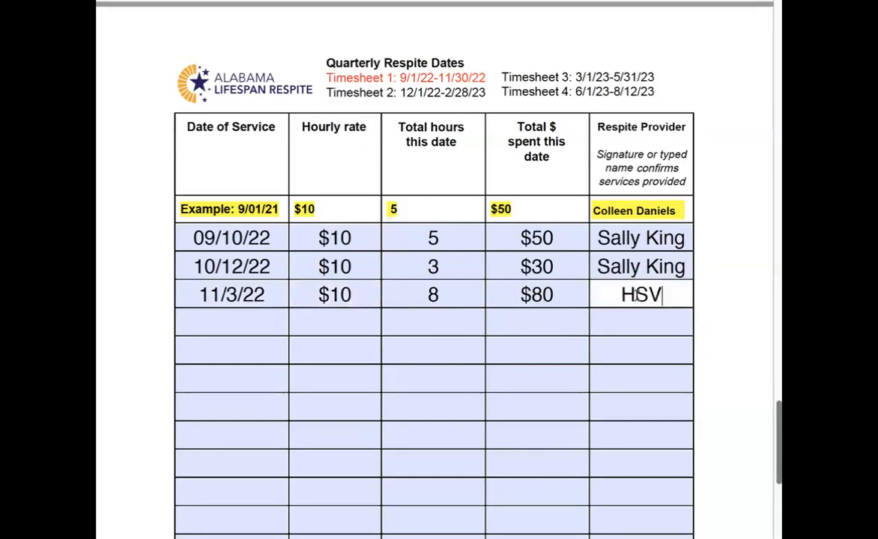
{"action": "type", "text": " Respite"}
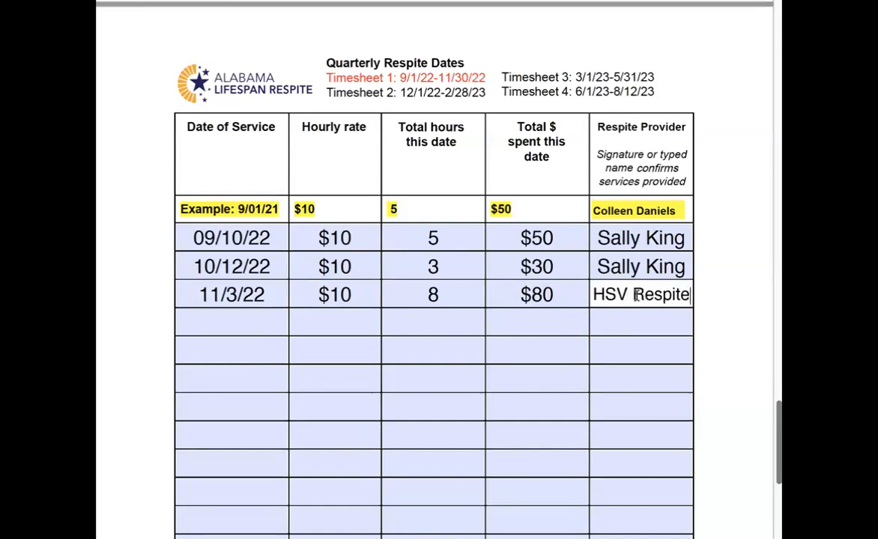
{"action": "left_click", "coordinate": [632, 295]}
{"action": "type", "text": "Sr."}
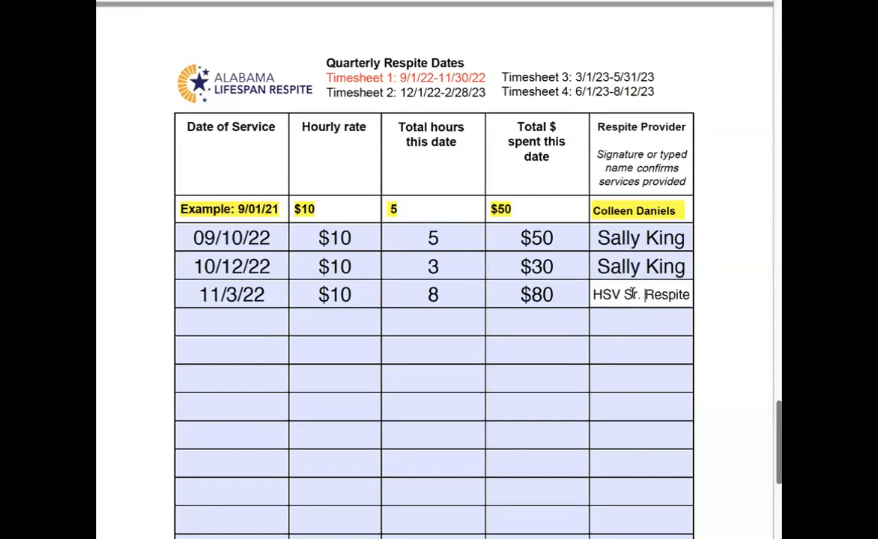
Review the filled first timesheet page and the service log entries.
{"action": "scroll", "coordinate": [502, 367], "scroll_direction": "down", "scroll_amount": 1}
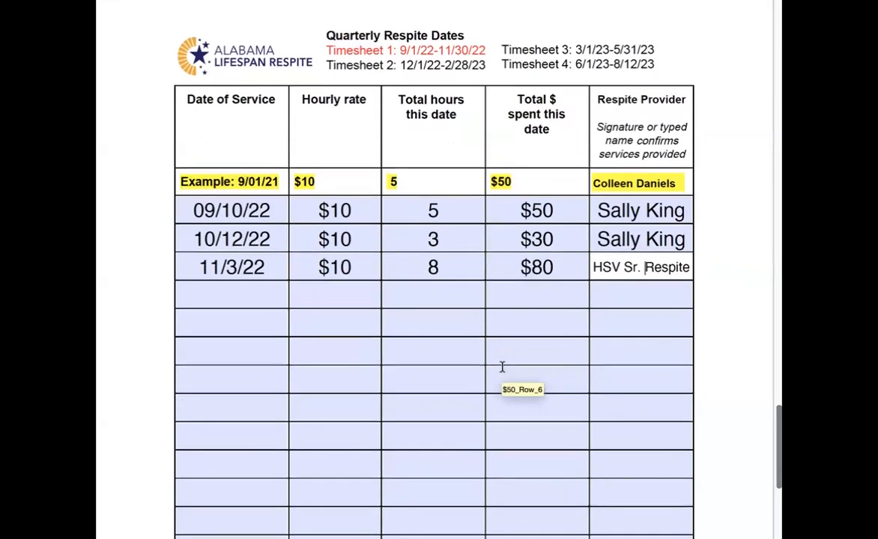
{"action": "scroll", "coordinate": [502, 367], "scroll_direction": "up", "scroll_amount": 5}
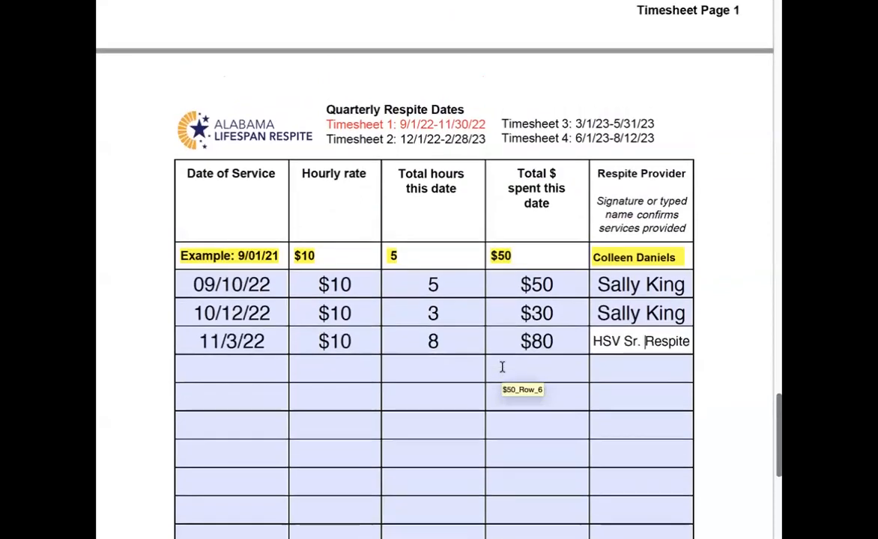
{"action": "scroll", "coordinate": [501, 367], "scroll_direction": "up", "scroll_amount": 12}
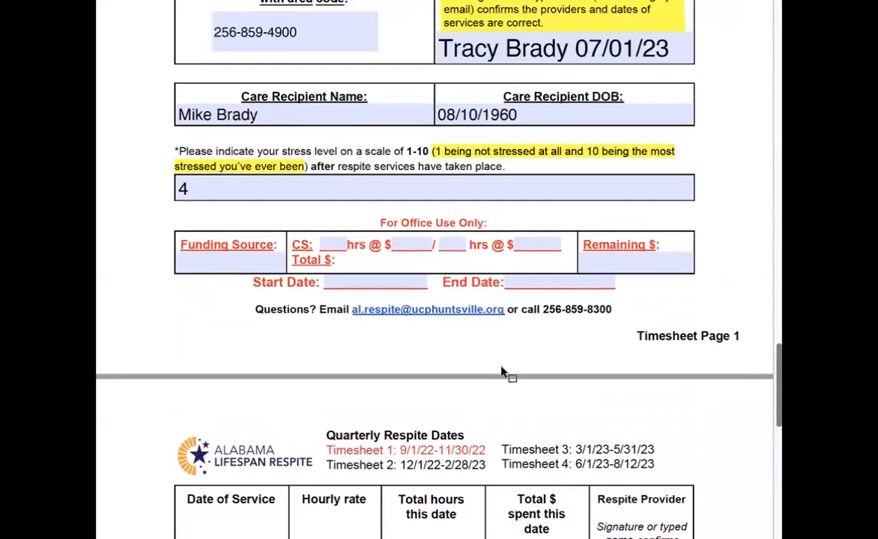
{"action": "scroll", "coordinate": [501, 367], "scroll_direction": "up", "scroll_amount": 5}
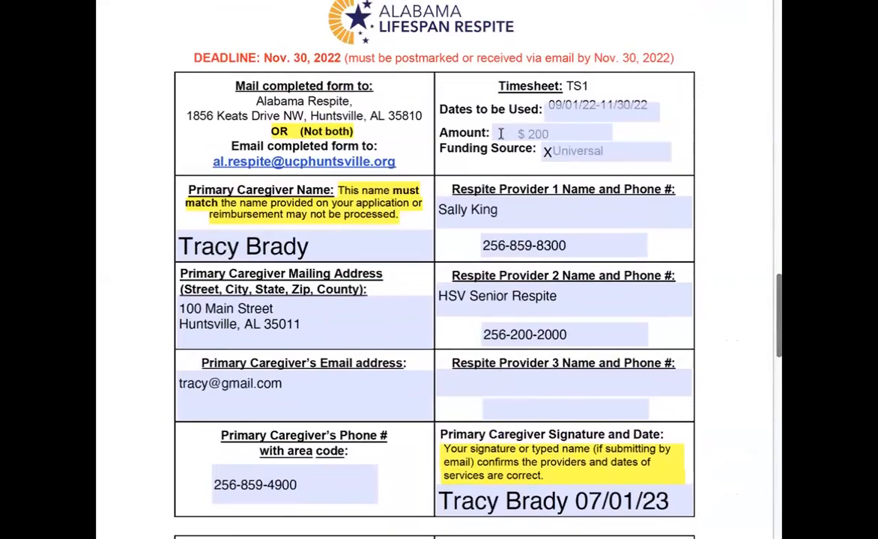
{"action": "scroll", "coordinate": [556, 154], "scroll_direction": "down", "scroll_amount": 10}
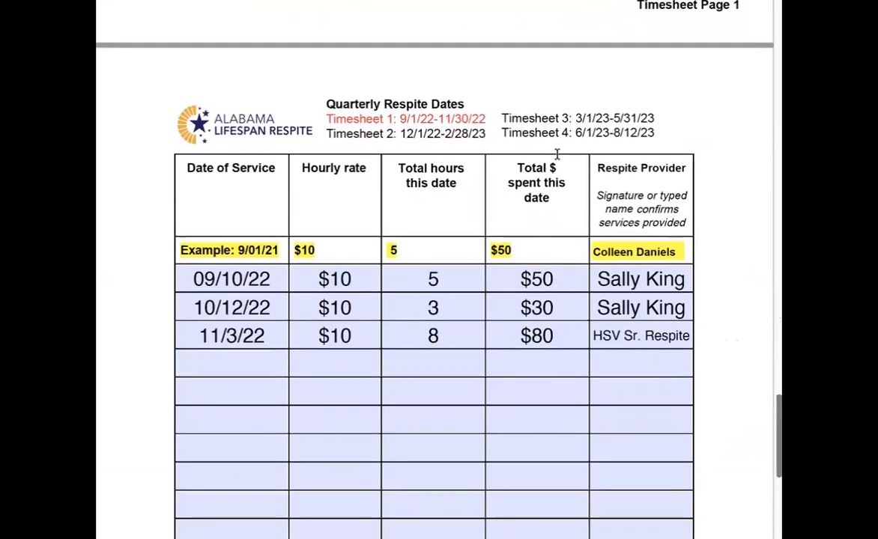
{"action": "scroll", "coordinate": [558, 157], "scroll_direction": "down", "scroll_amount": 1}
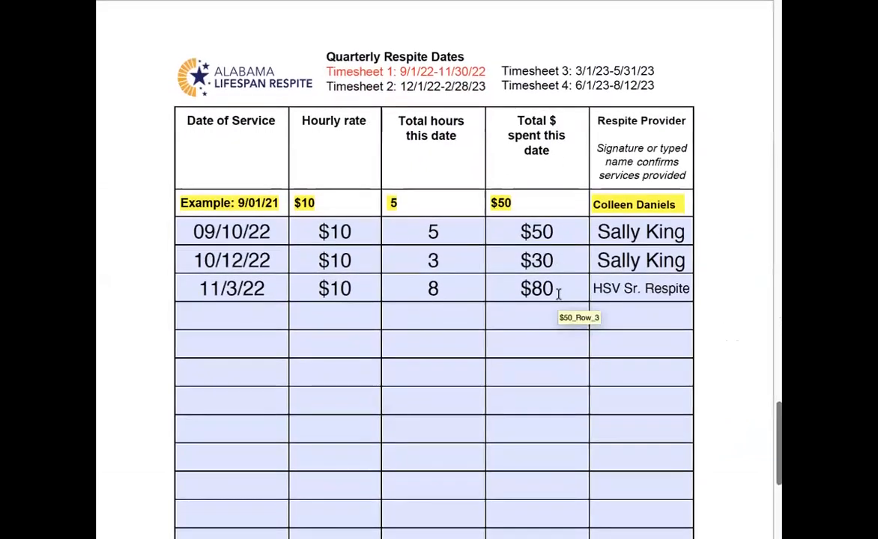
{"action": "scroll", "coordinate": [558, 294], "scroll_direction": "down", "scroll_amount": 1}
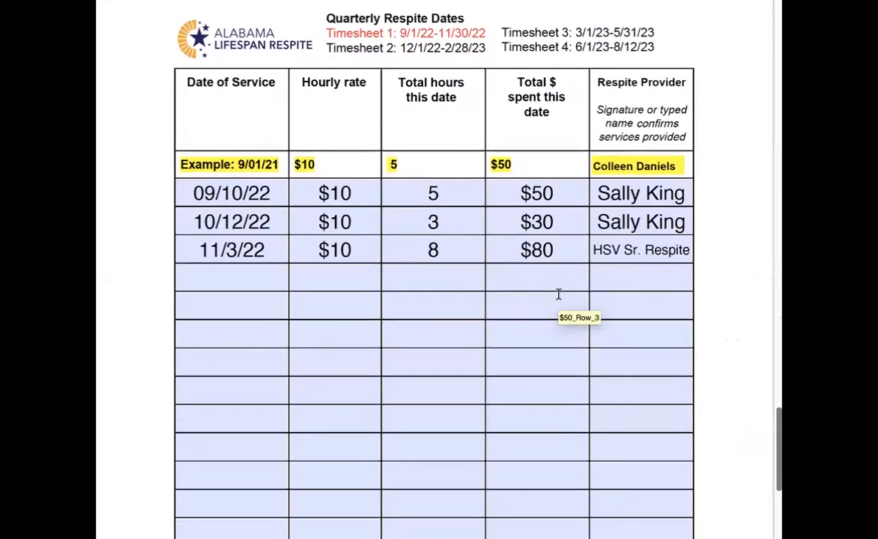
{"action": "scroll", "coordinate": [251, 270], "scroll_direction": "down", "scroll_amount": 1}
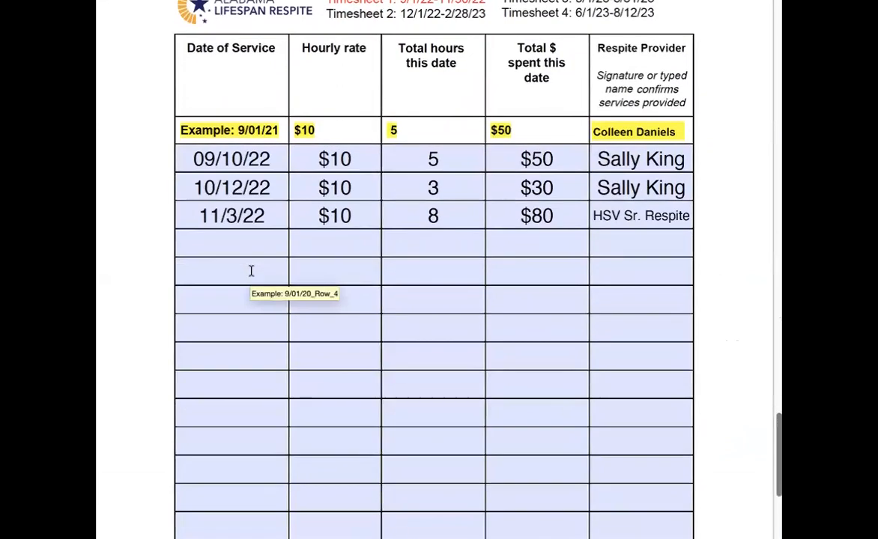
{"action": "scroll", "coordinate": [215, 243], "scroll_direction": "up", "scroll_amount": 1}
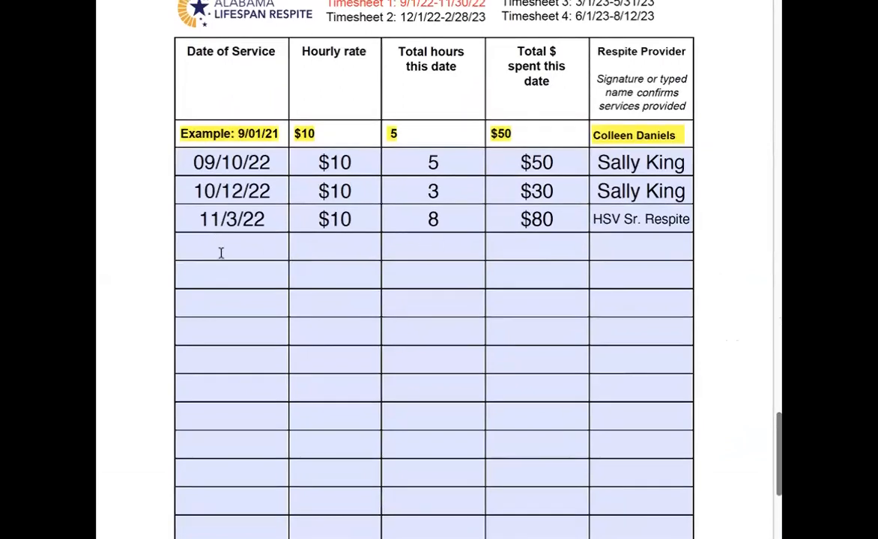
Enter 11/21/22 as the fourth row's date of service.
{"action": "left_click", "coordinate": [220, 246]}
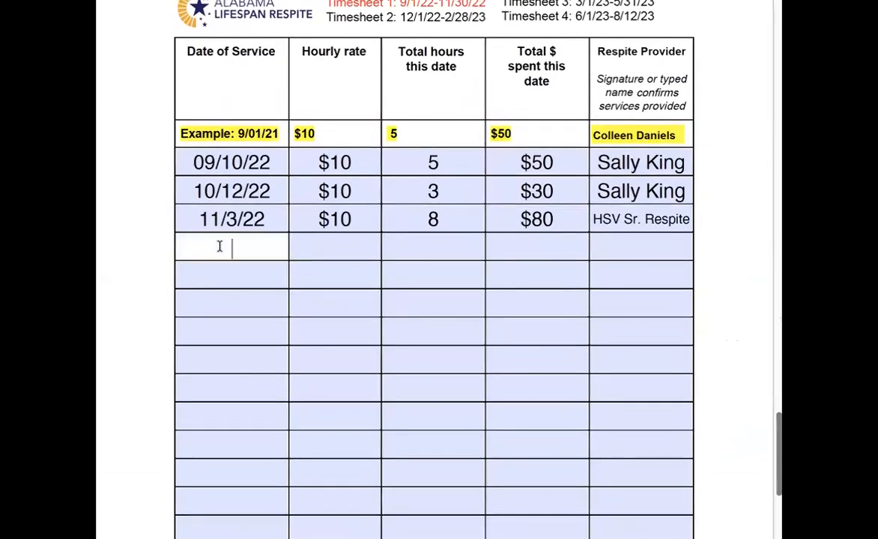
{"action": "type", "text": "11"}
{"action": "scroll", "coordinate": [220, 247], "scroll_direction": "up", "scroll_amount": 1}
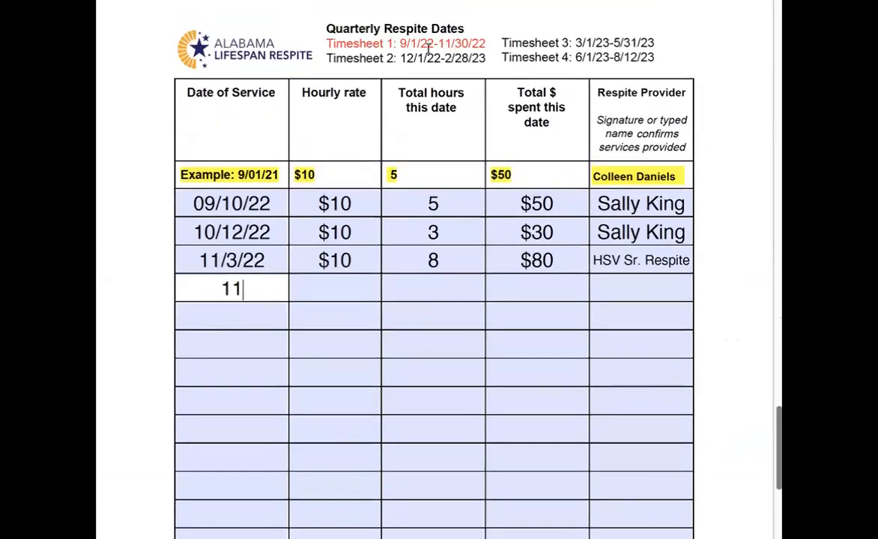
{"action": "type", "text": "/21/22"}
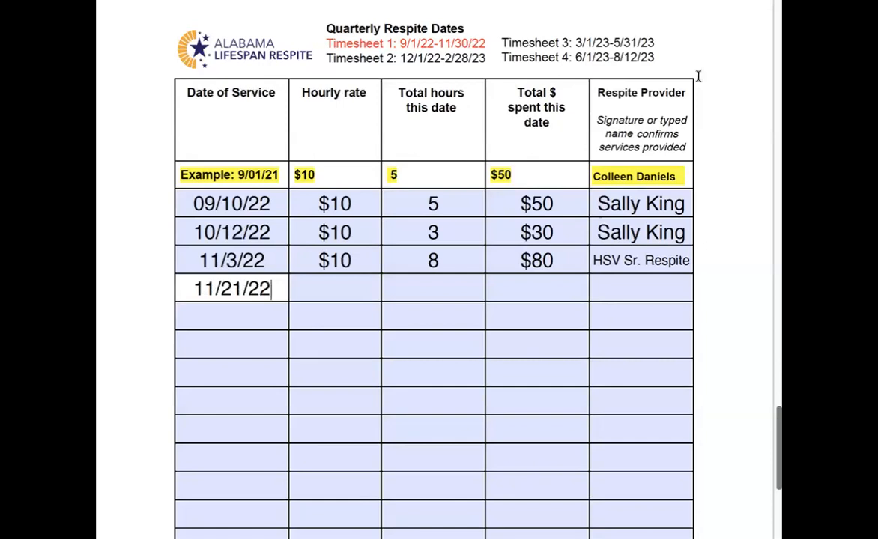
Fill the fourth row with a $10 hourly rate, 4 total hours, and $40 total spent.
{"action": "left_click", "coordinate": [346, 288]}
{"action": "type", "text": "$"}
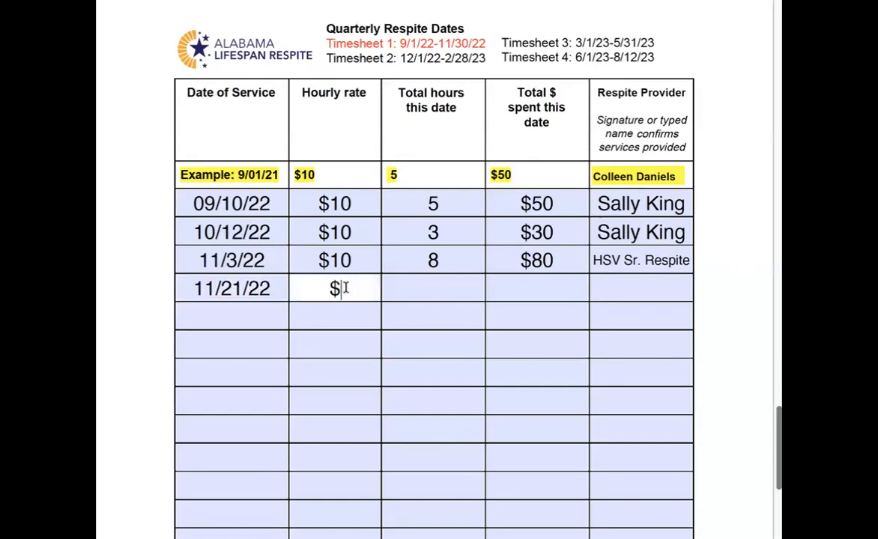
{"action": "type", "text": "10"}
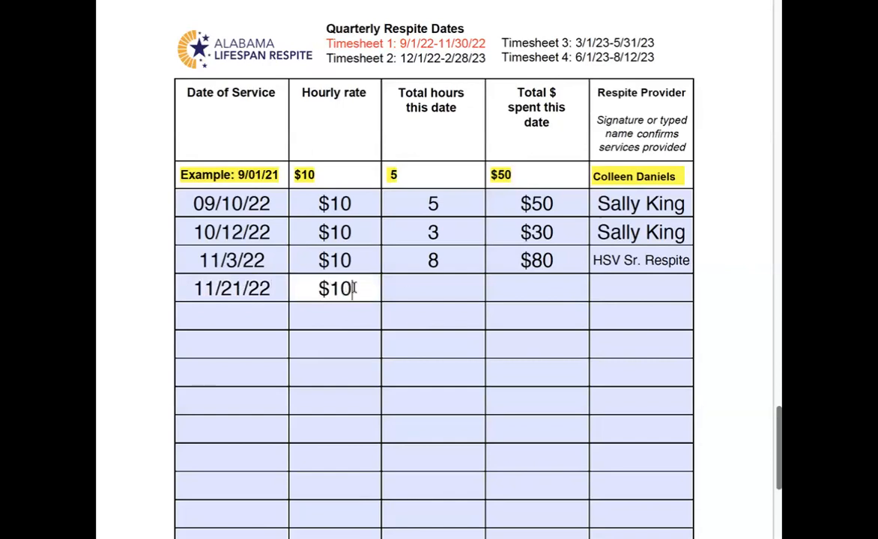
{"action": "left_click", "coordinate": [430, 287]}
{"action": "type", "text": "4"}
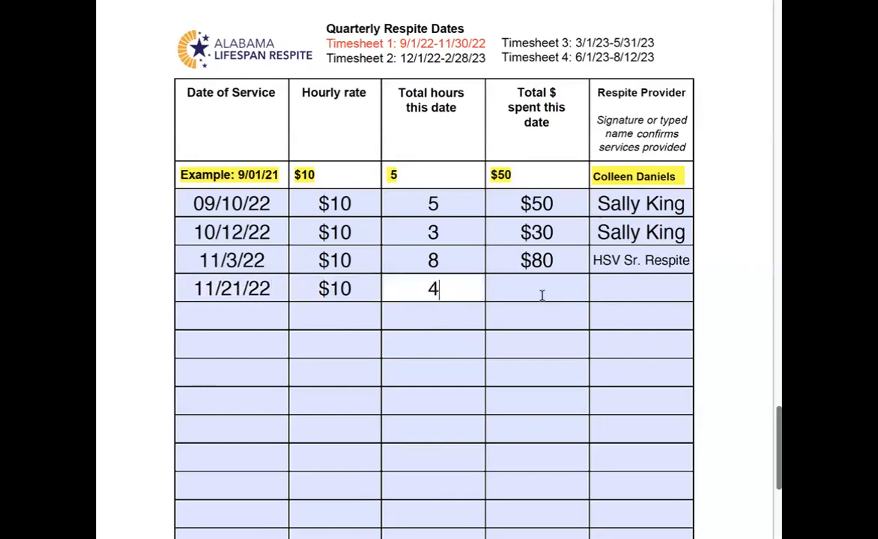
{"action": "left_click", "coordinate": [539, 287]}
{"action": "type", "text": "$40"}
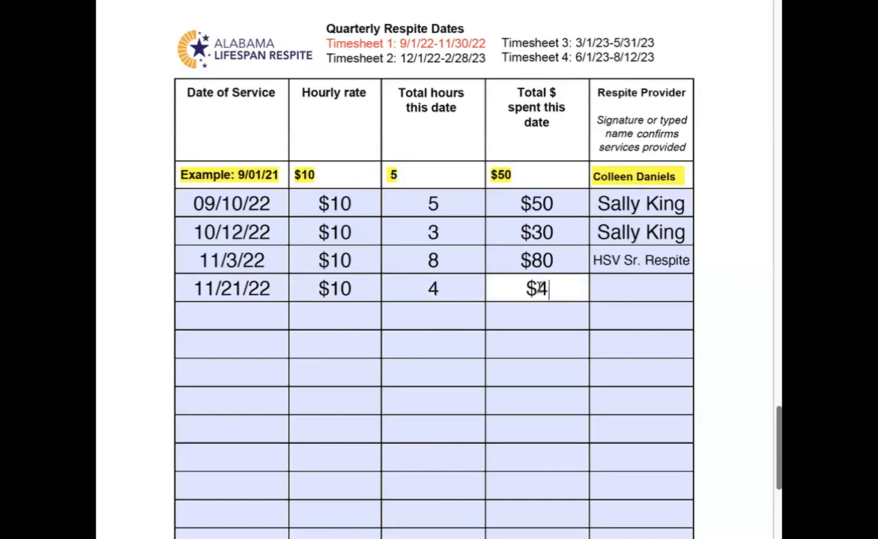
Enter the respite provider's name in the fourth row's provider field.
{"action": "left_click", "coordinate": [619, 280]}
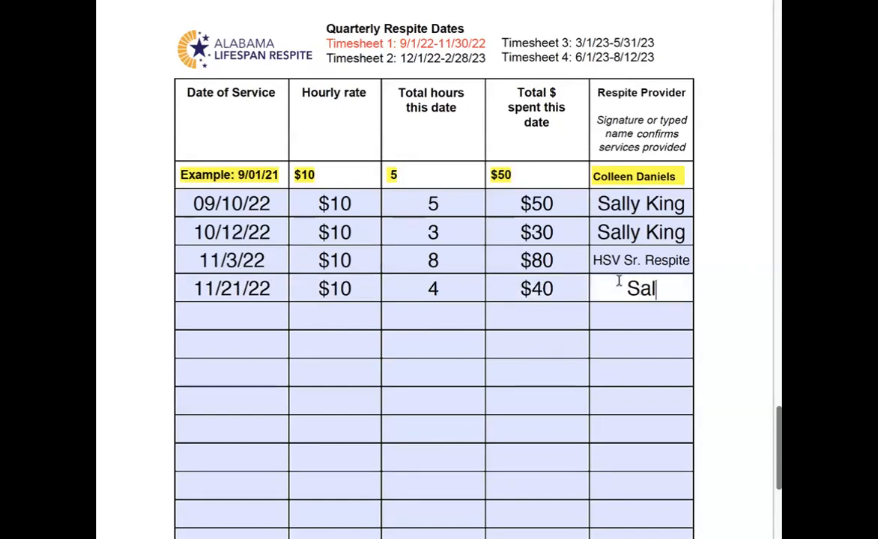
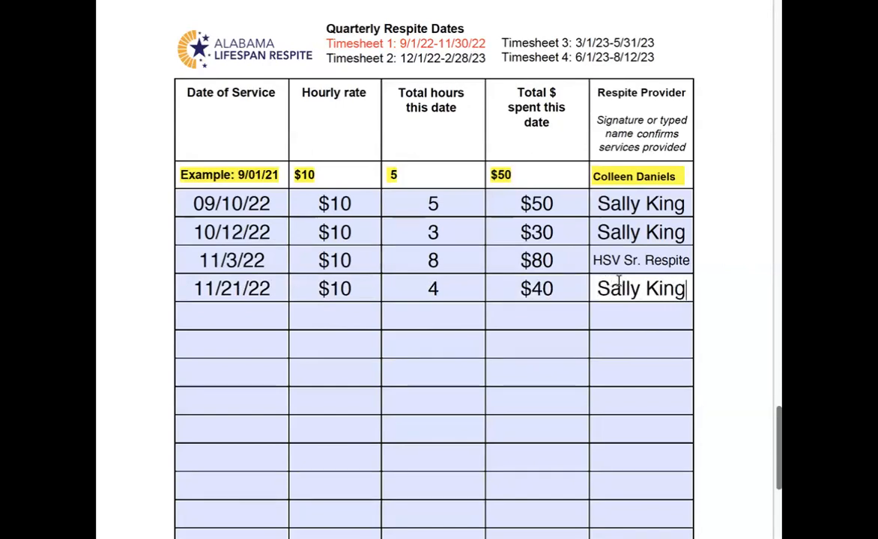
{"action": "left_click", "coordinate": [545, 378]}
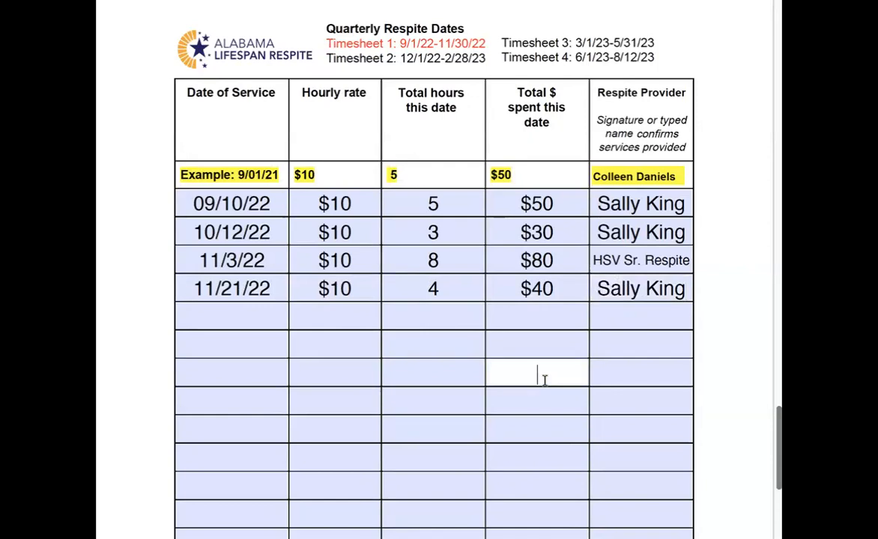
Enter 200 as the page's Total Spent amount at the bottom of the timesheet.
{"action": "scroll", "coordinate": [544, 380], "scroll_direction": "down", "scroll_amount": 3}
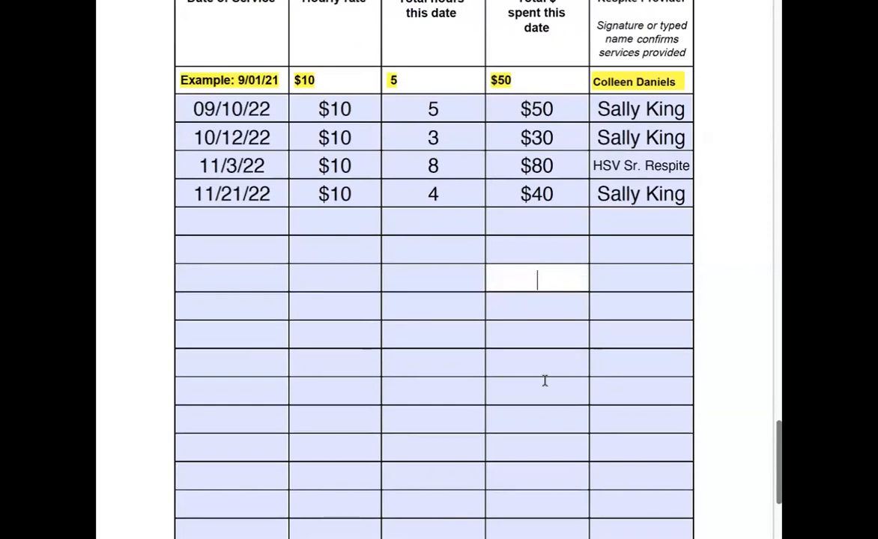
{"action": "scroll", "coordinate": [545, 381], "scroll_direction": "down", "scroll_amount": 3}
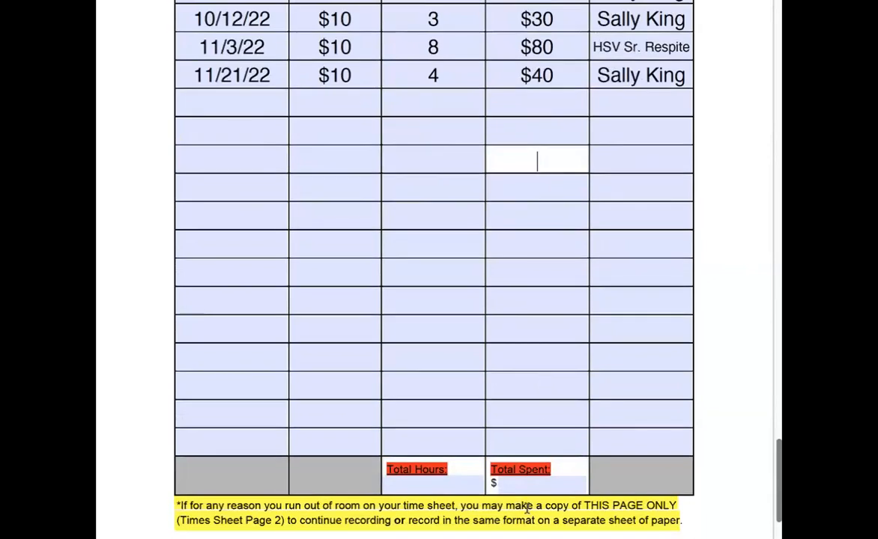
{"action": "left_click", "coordinate": [530, 486]}
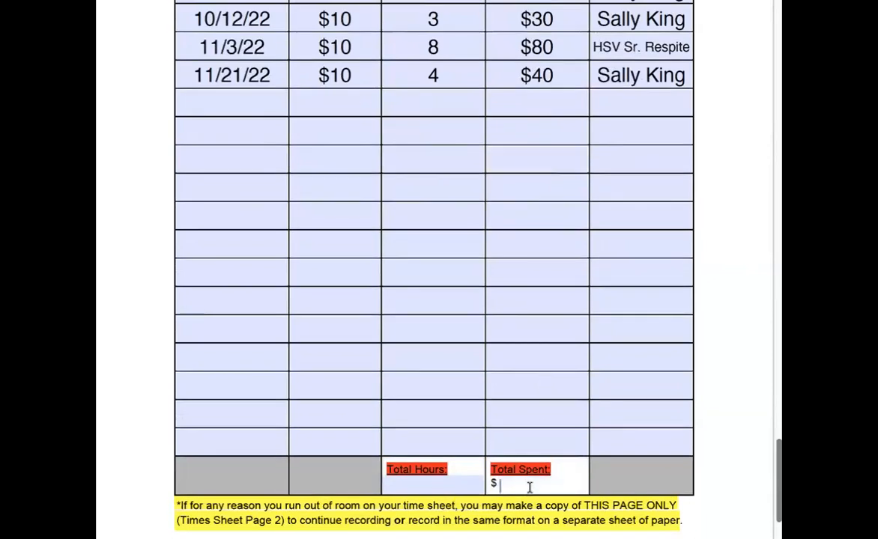
{"action": "type", "text": "200"}
Enter 20 as the page's Total Hours at the bottom of the timesheet.
{"action": "left_click", "coordinate": [409, 486]}
{"action": "scroll", "coordinate": [410, 486], "scroll_direction": "up", "scroll_amount": 1}
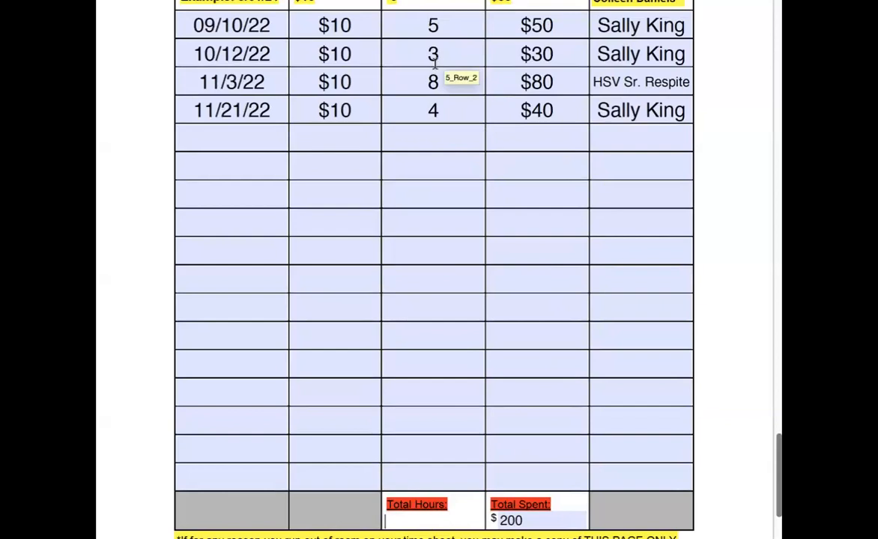
{"action": "scroll", "coordinate": [439, 198], "scroll_direction": "down", "scroll_amount": 4}
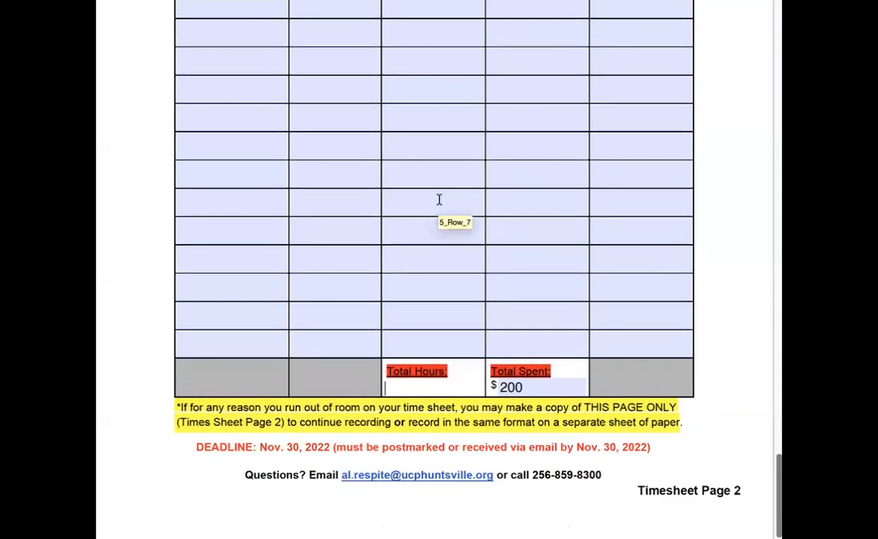
{"action": "scroll", "coordinate": [439, 199], "scroll_direction": "up", "scroll_amount": 5}
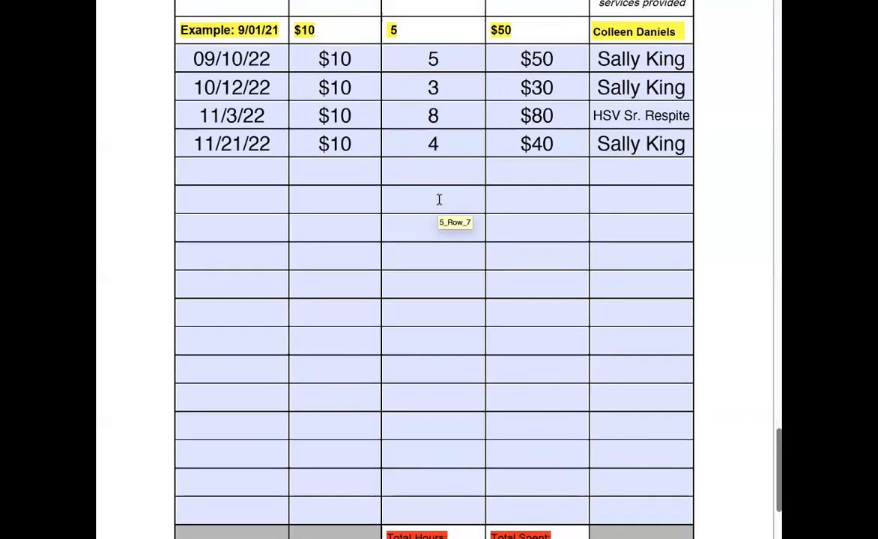
{"action": "scroll", "coordinate": [438, 199], "scroll_direction": "down", "scroll_amount": 5}
{"action": "left_click", "coordinate": [427, 394]}
{"action": "type", "text": "20"}
Review the completed service rows and the Total Hours and Total Spent fields on the timesheet page.
{"action": "left_click", "coordinate": [590, 298]}
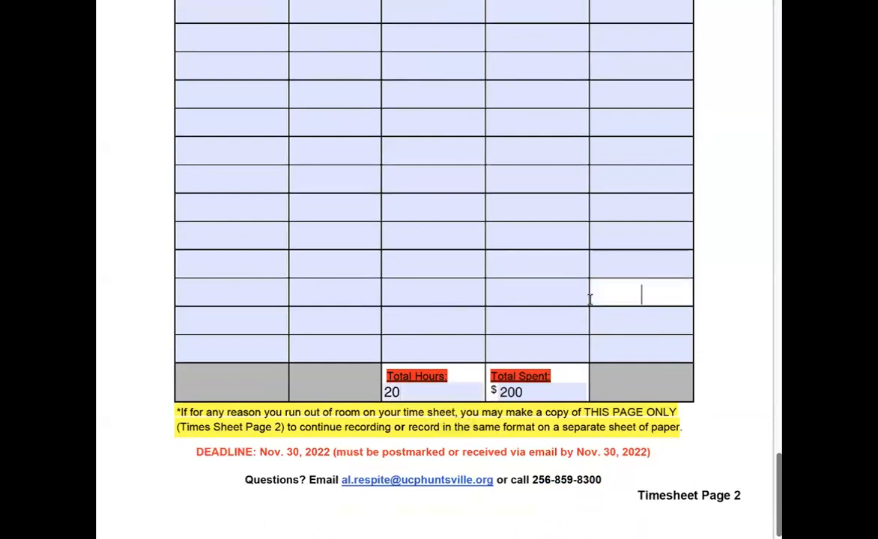
{"action": "scroll", "coordinate": [590, 300], "scroll_direction": "down", "scroll_amount": 1}
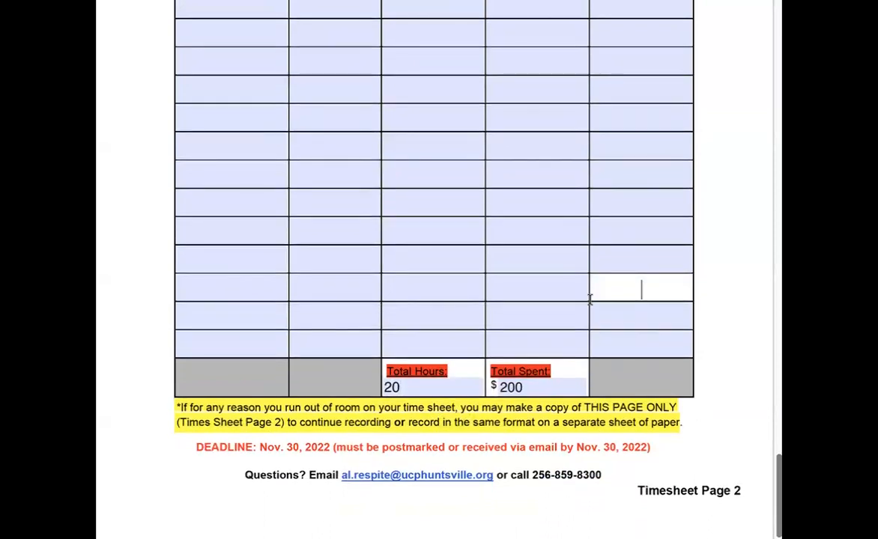
{"action": "scroll", "coordinate": [589, 298], "scroll_direction": "up", "scroll_amount": 6}
{"action": "scroll", "coordinate": [382, 137], "scroll_direction": "up", "scroll_amount": 2}
{"action": "scroll", "coordinate": [384, 136], "scroll_direction": "up", "scroll_amount": 3}
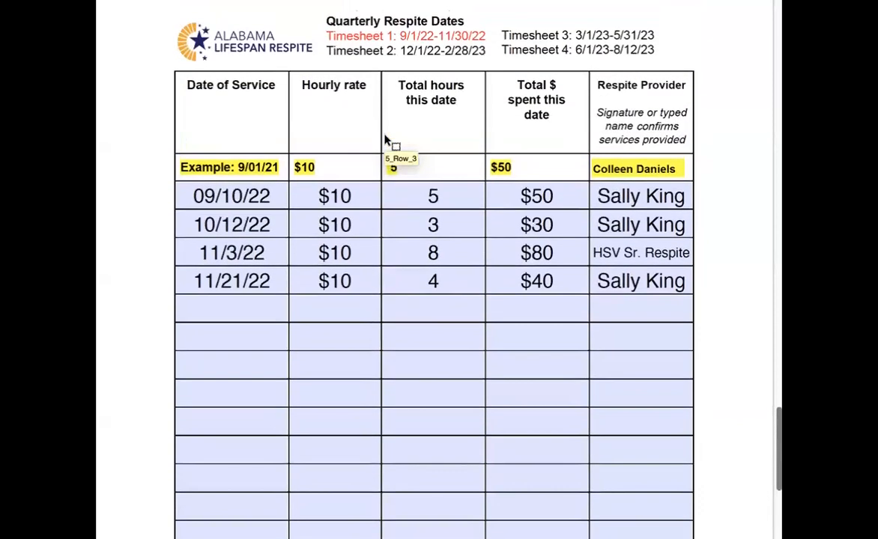
{"action": "scroll", "coordinate": [386, 142], "scroll_direction": "down", "scroll_amount": 5}
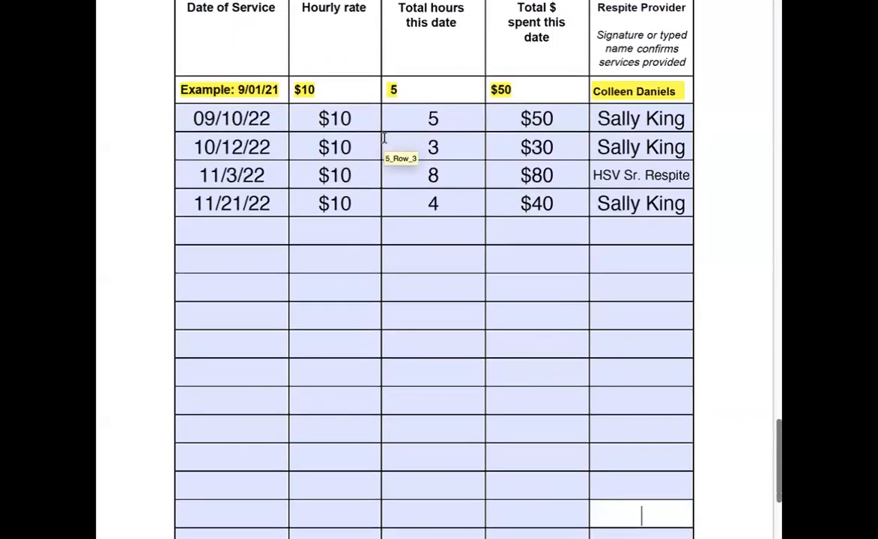
{"action": "scroll", "coordinate": [407, 438], "scroll_direction": "down", "scroll_amount": 10}
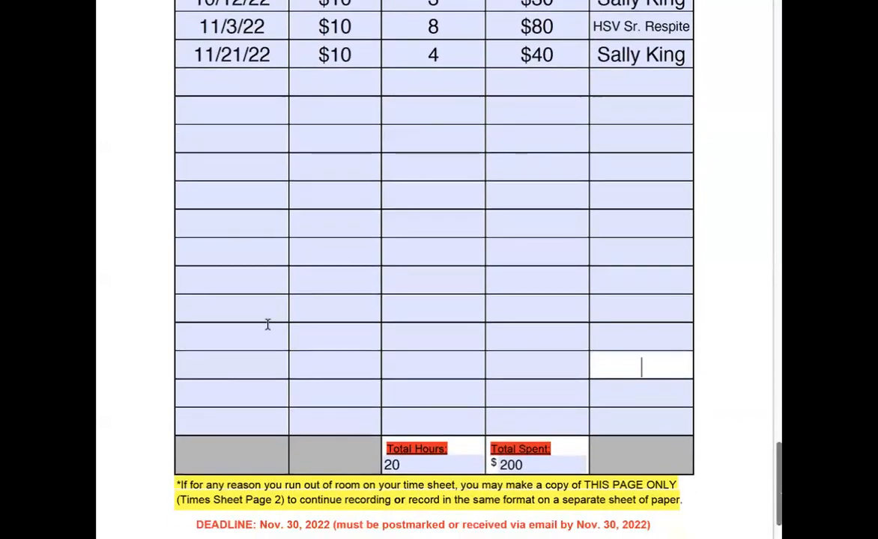
{"action": "scroll", "coordinate": [265, 325], "scroll_direction": "down", "scroll_amount": 1}
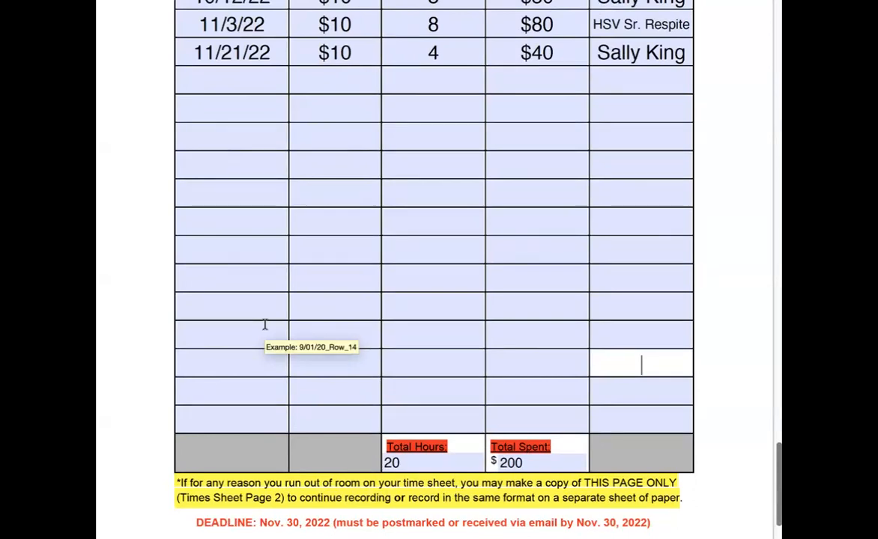
{"action": "scroll", "coordinate": [265, 324], "scroll_direction": "up", "scroll_amount": 3}
{"action": "scroll", "coordinate": [264, 323], "scroll_direction": "down", "scroll_amount": 5}
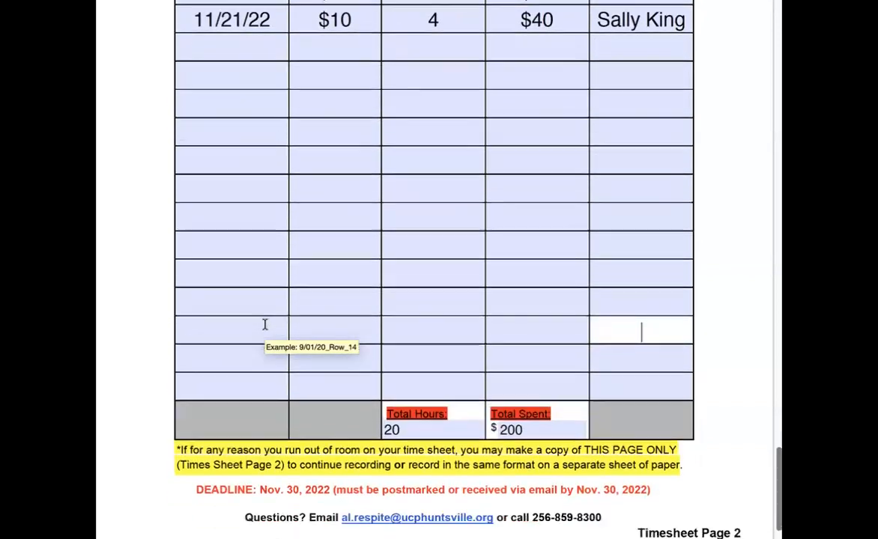
{"action": "scroll", "coordinate": [264, 324], "scroll_direction": "down", "scroll_amount": 1}
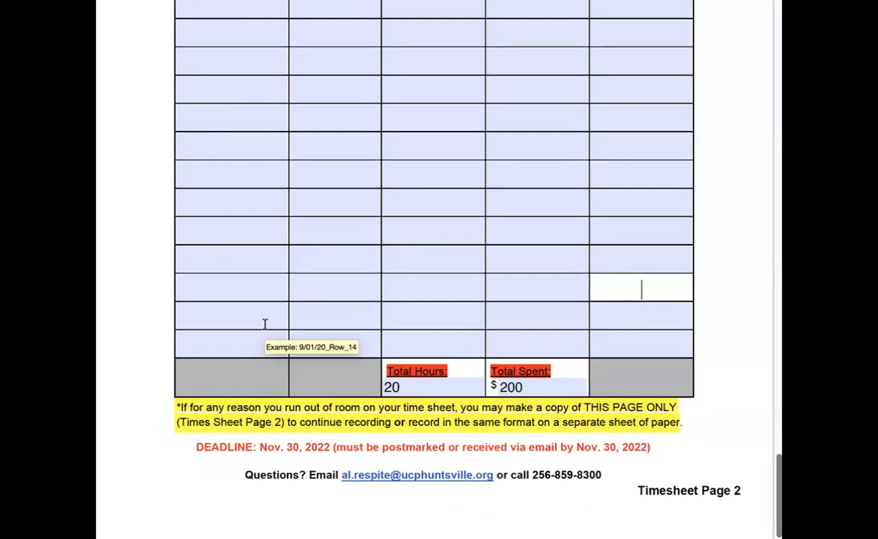
{"action": "scroll", "coordinate": [264, 324], "scroll_direction": "up", "scroll_amount": 4}
{"action": "scroll", "coordinate": [265, 323], "scroll_direction": "down", "scroll_amount": 4}
{"action": "scroll", "coordinate": [455, 398], "scroll_direction": "up", "scroll_amount": 5}
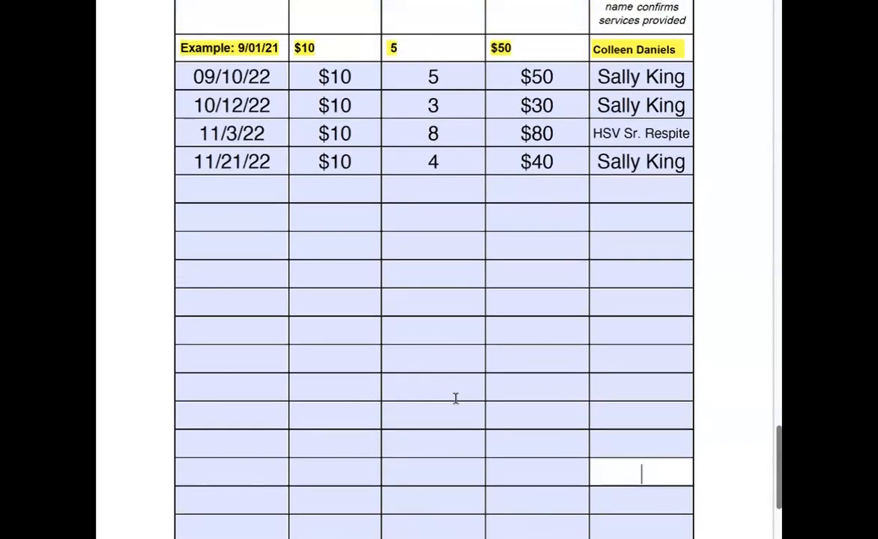
{"action": "scroll", "coordinate": [455, 399], "scroll_direction": "down", "scroll_amount": 1}
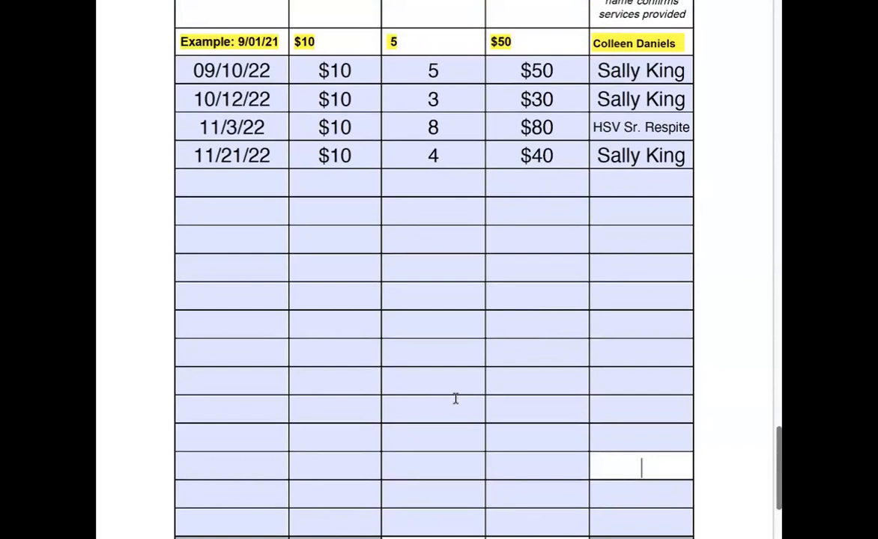
{"action": "scroll", "coordinate": [455, 399], "scroll_direction": "down", "scroll_amount": 5}
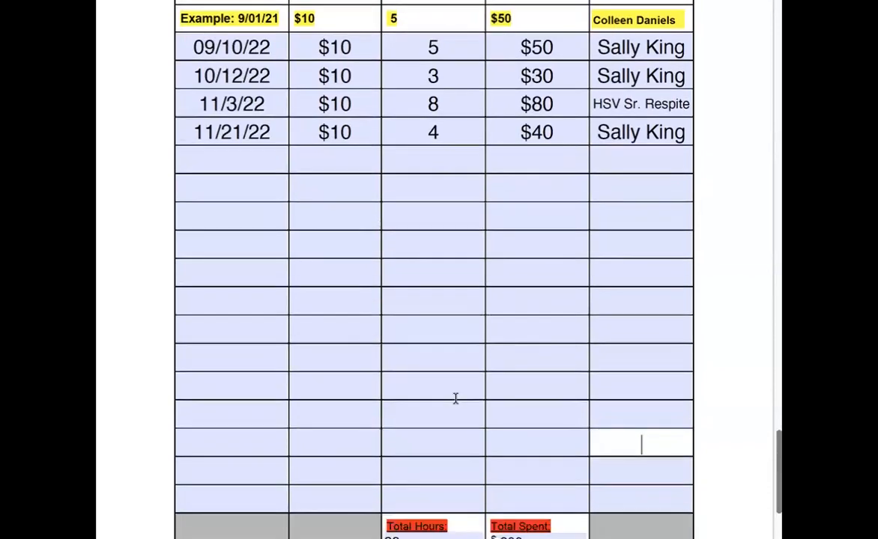